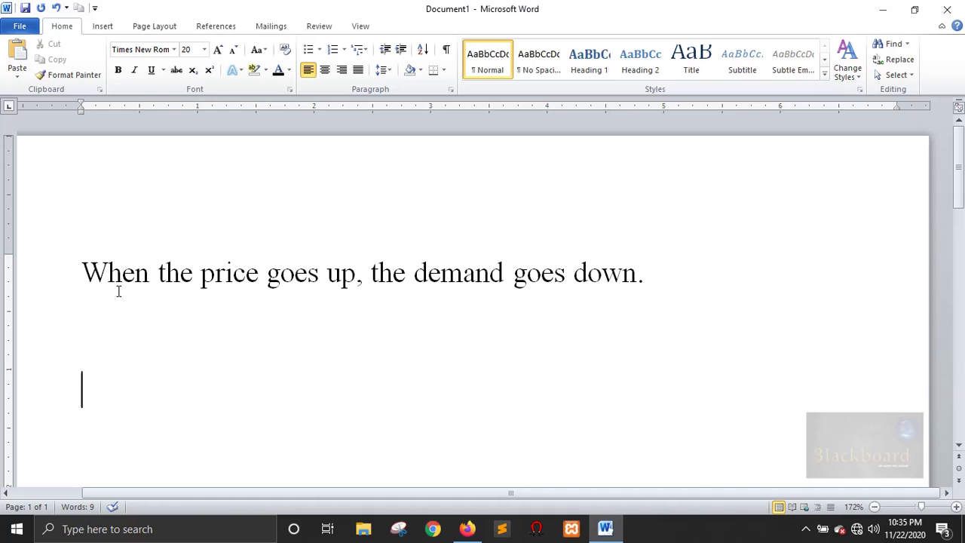
Make the words "When the price" at the start of the sentence bold.
drag(265, 276, 94, 275)
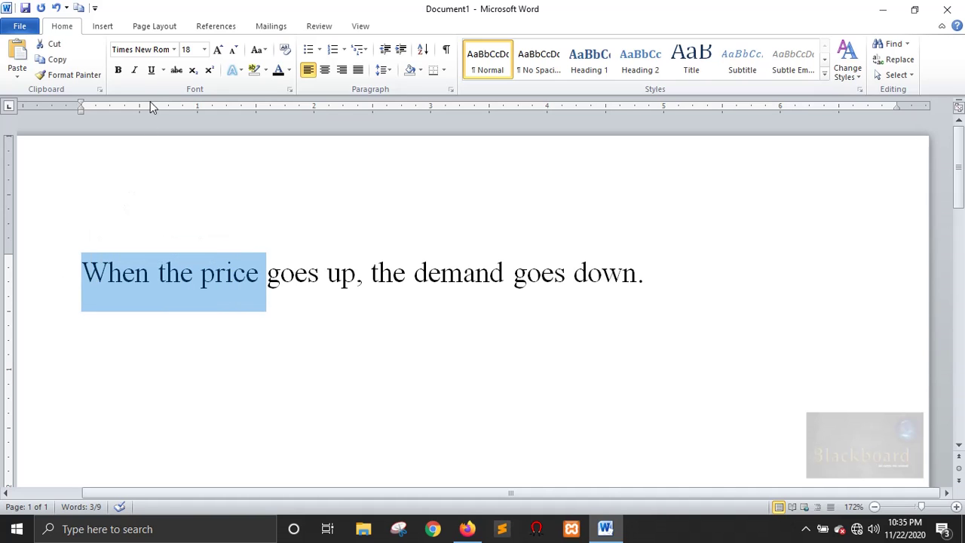
click(117, 70)
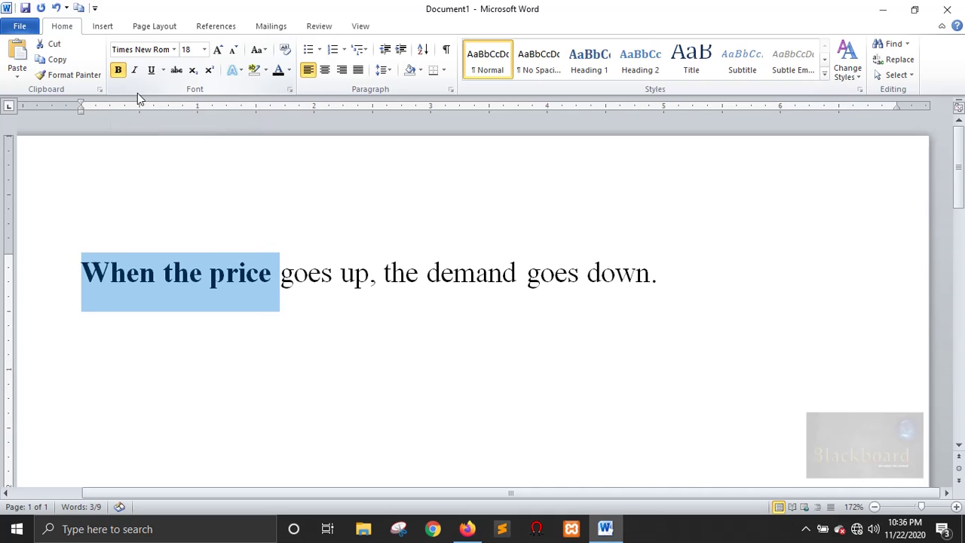
key(Down)
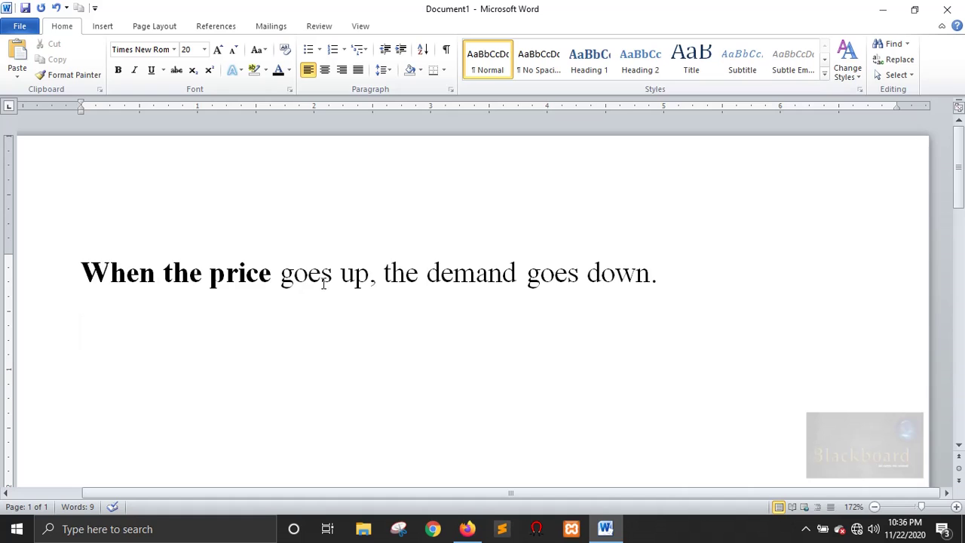
Italicize the words "goes up, the" in the middle of the sentence.
drag(281, 276, 413, 272)
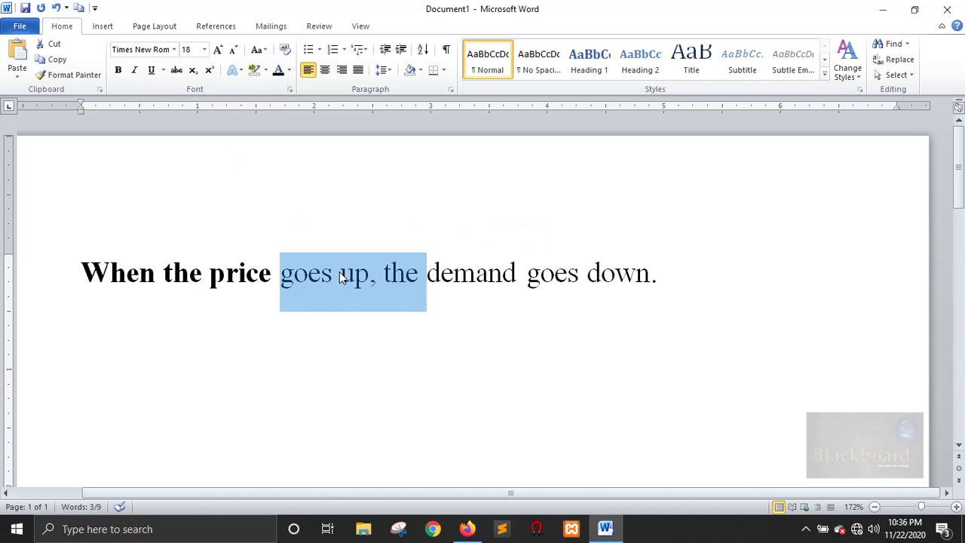
click(134, 70)
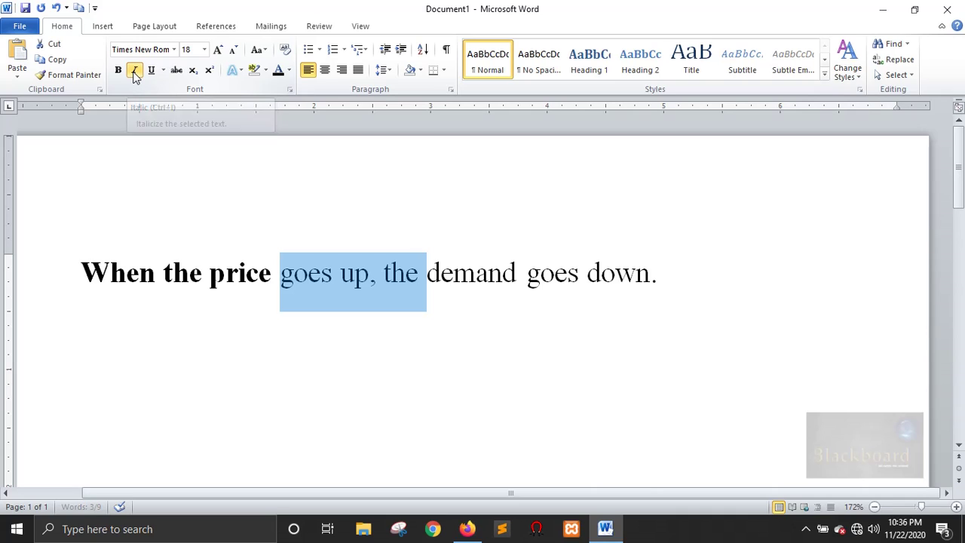
click(520, 343)
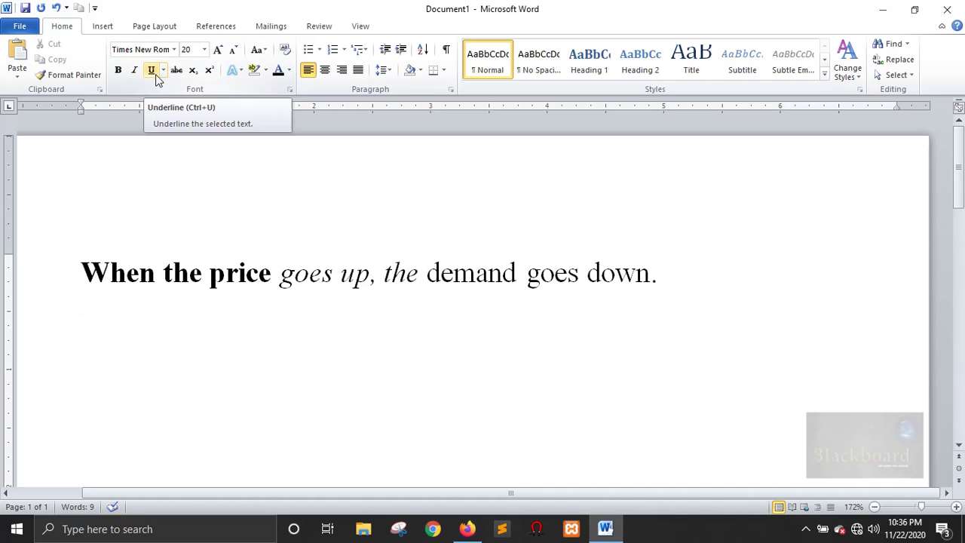
Underline the words "demand goes down." at the end of the sentence.
drag(670, 279, 470, 276)
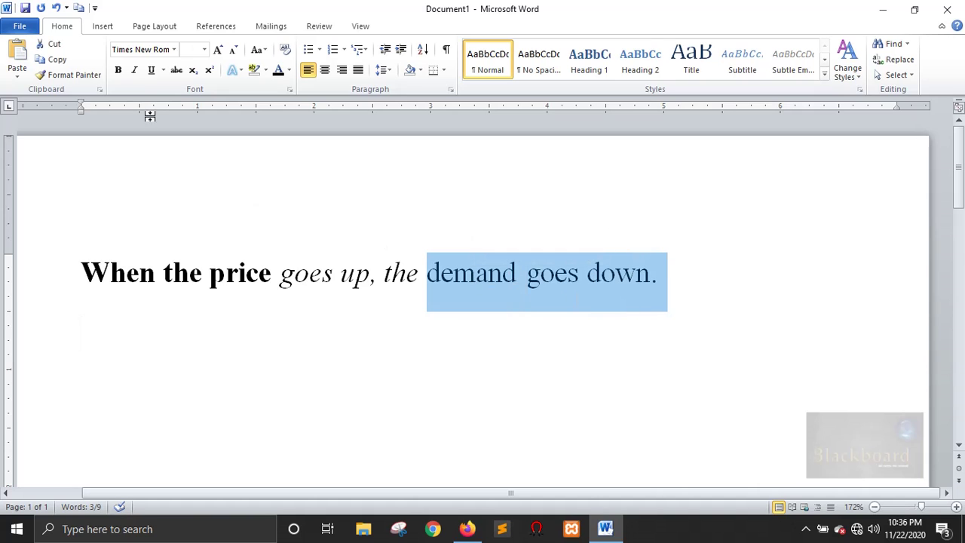
click(151, 73)
click(365, 299)
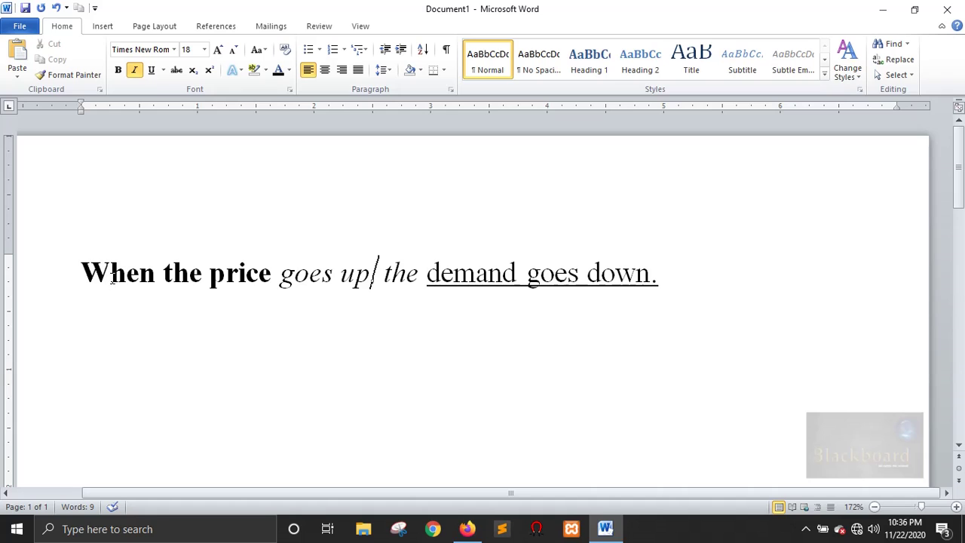
text(,)
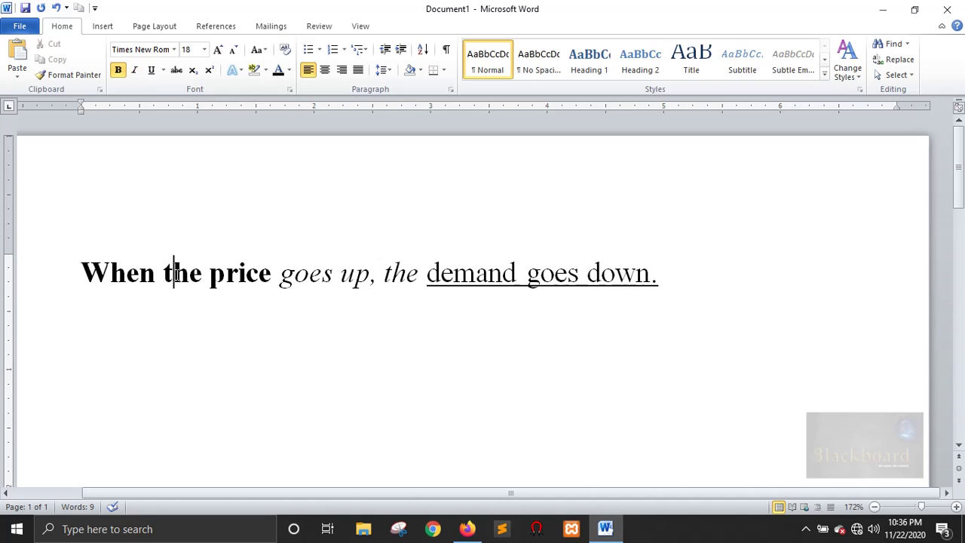
click(528, 273)
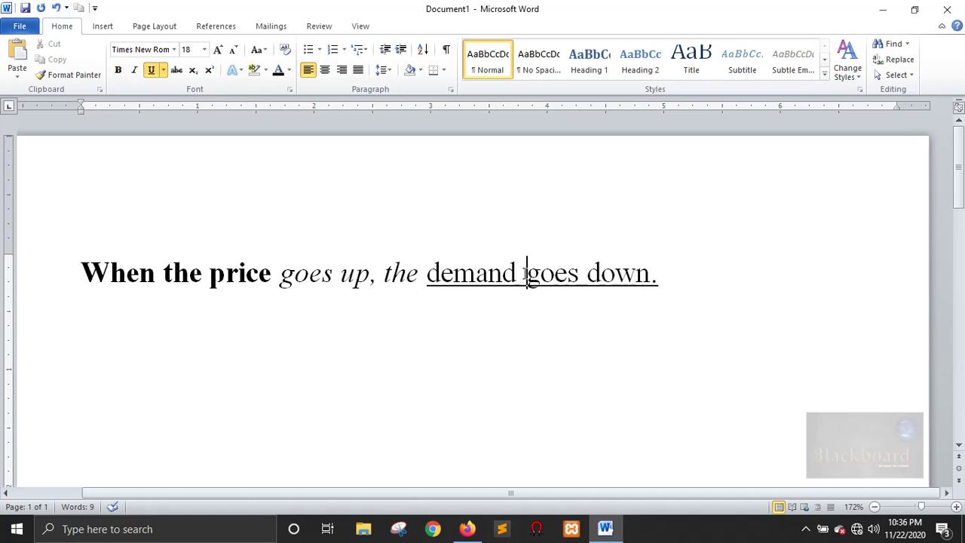
click(175, 273)
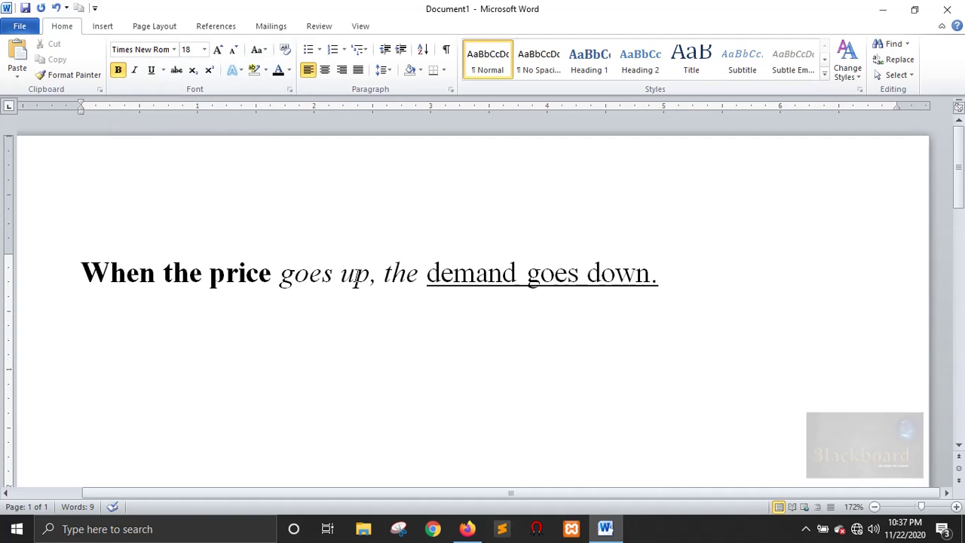
click(355, 275)
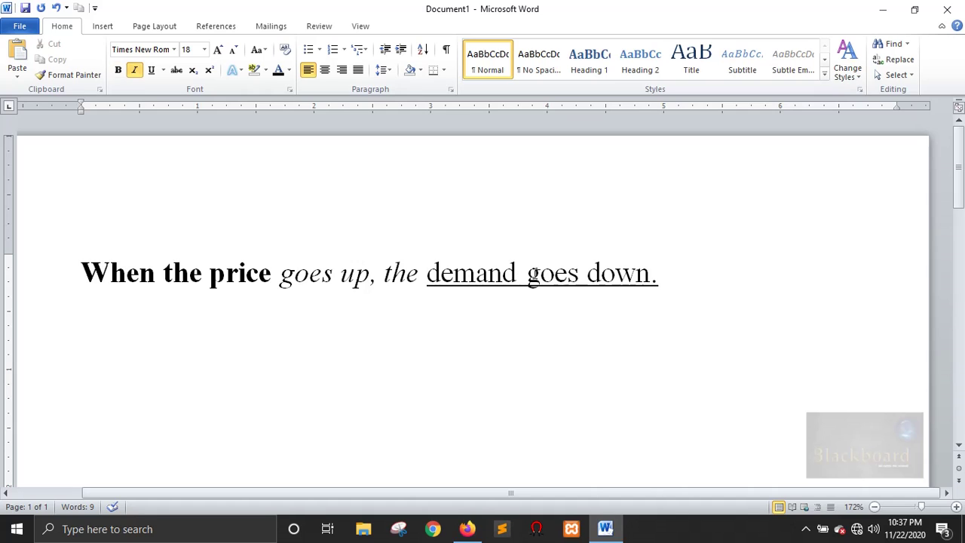
click(535, 273)
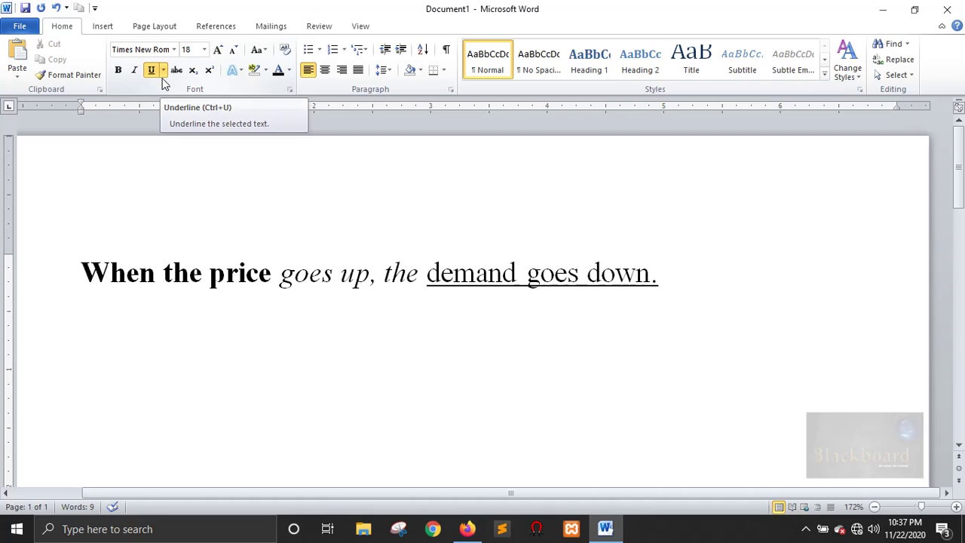
Leave a blank line below the sentence and add the shortcut note "Bold → Ctrl + B".
click(192, 359)
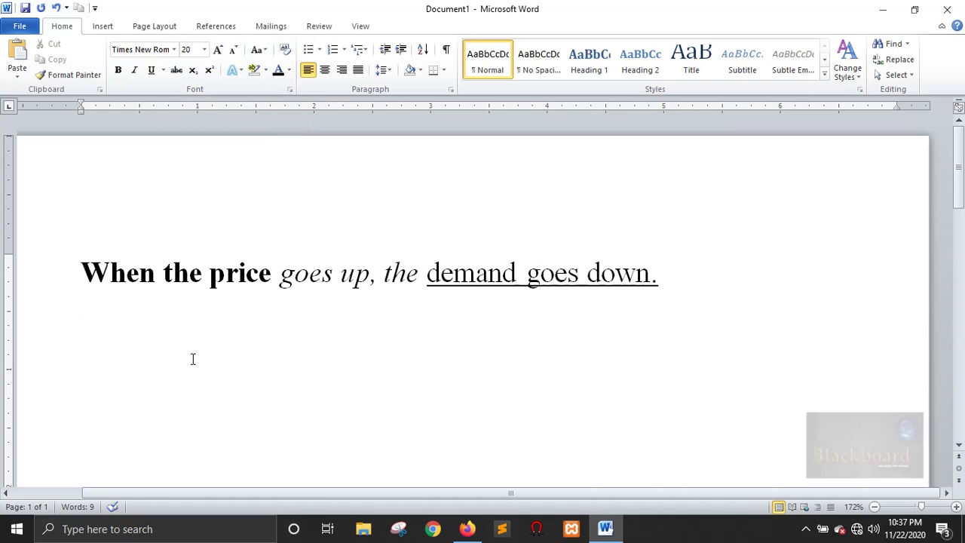
key(Return)
text(Bold --> )
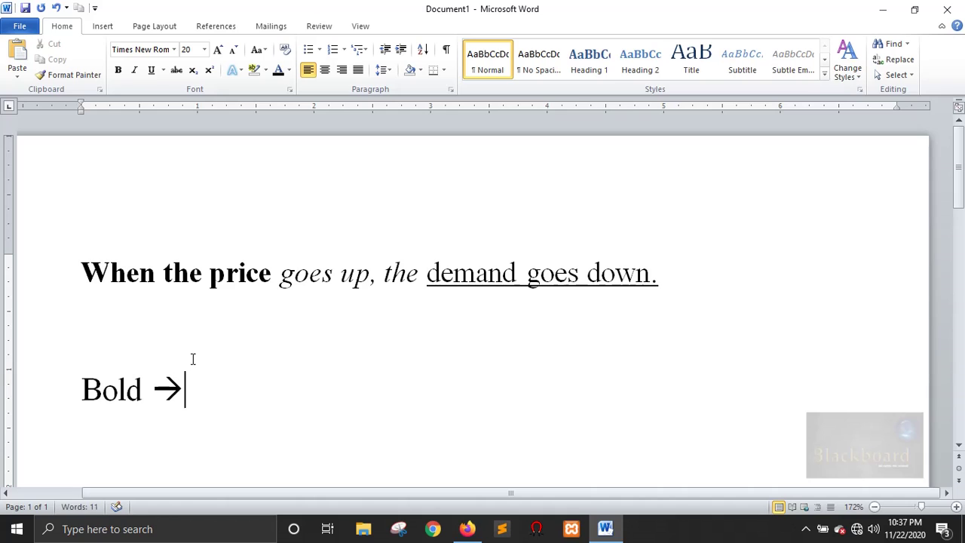
text(Ctrl + B)
key(Return)
Add the shortcut note "Italic → Ctrl + I" on the line below the Bold note.
text(I)
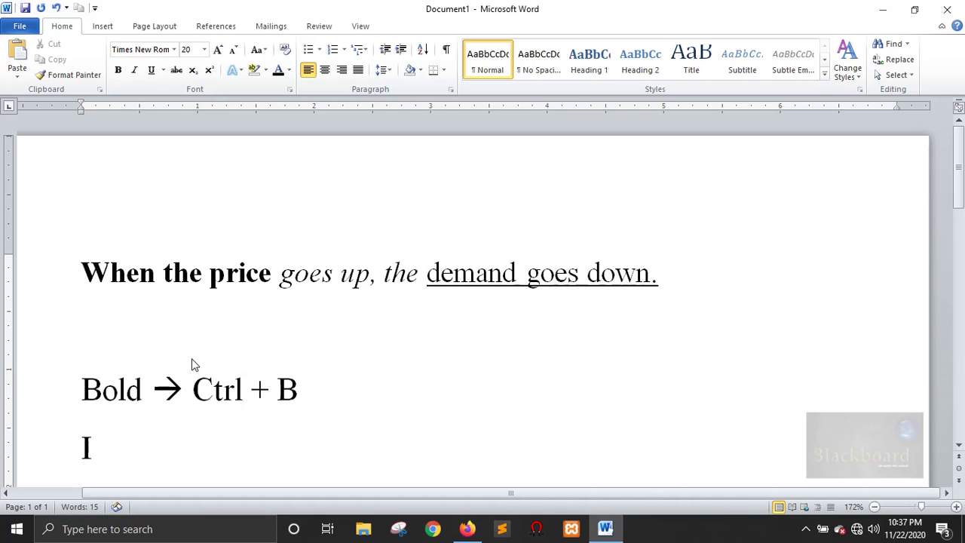
text(talic)
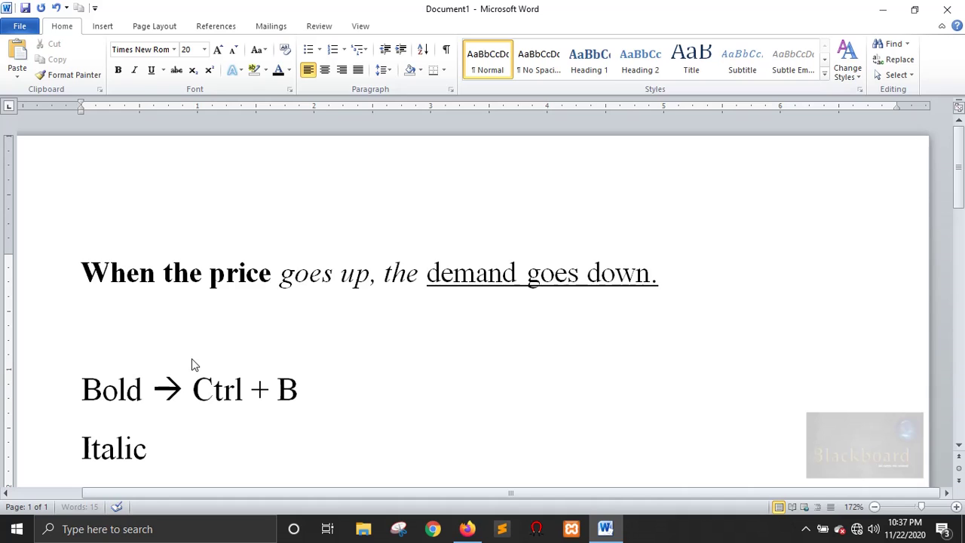
text( --> Ctrl + I)
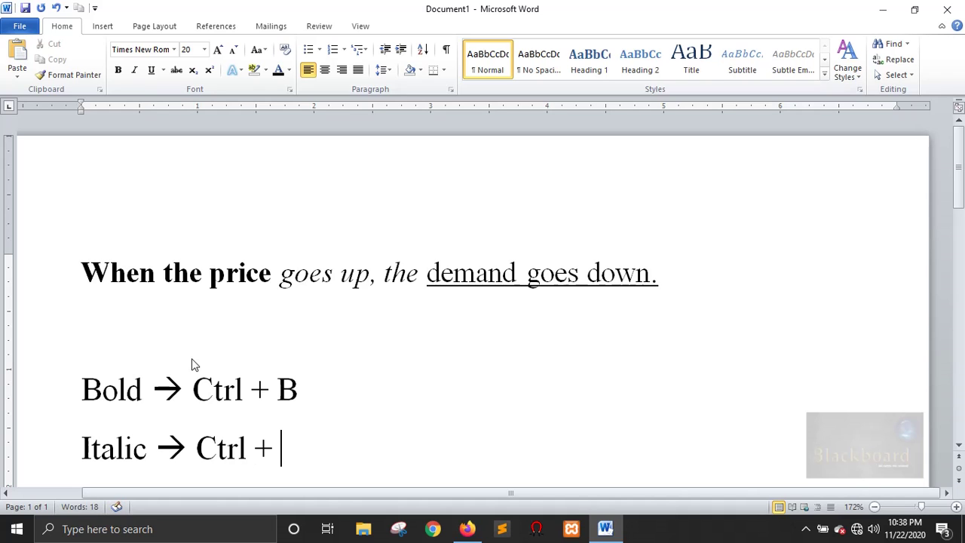
key(Return)
Add the shortcut note "Underline → Ctrl + U" on the line below the Italic note.
text(Un)
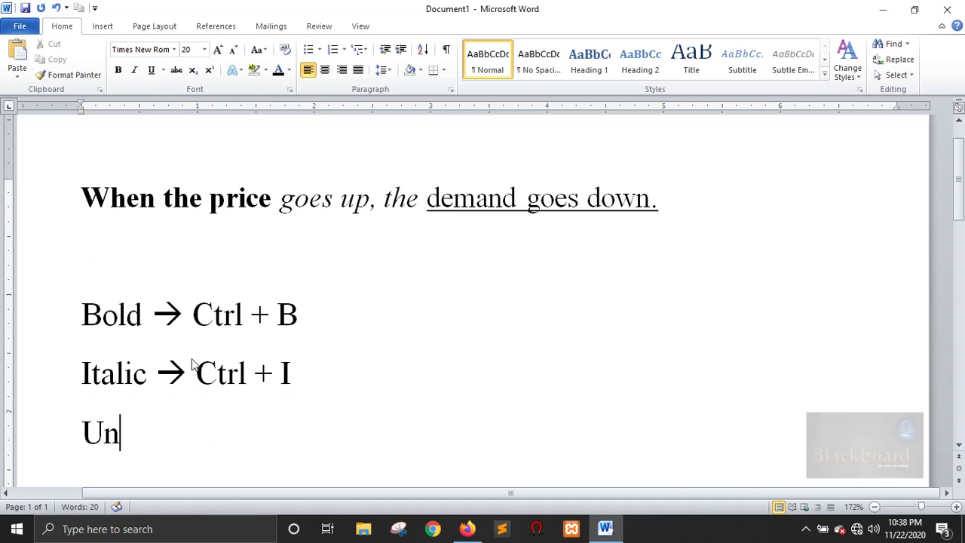
text(derline )
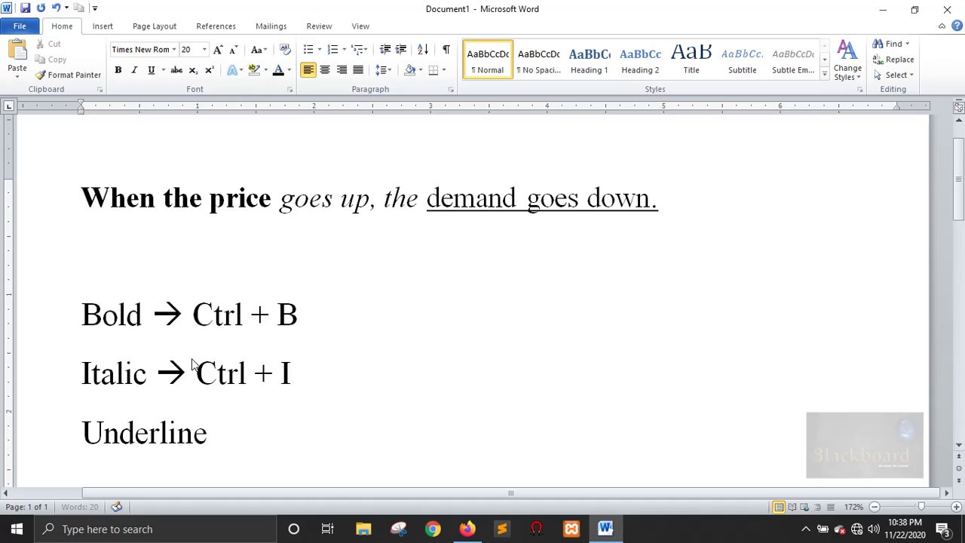
text(--> Ctrl +)
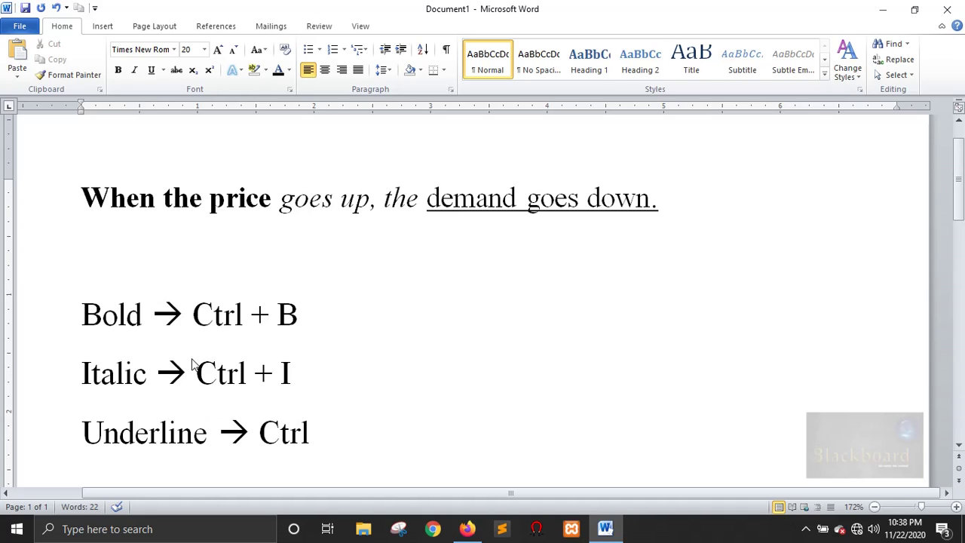
text( U)
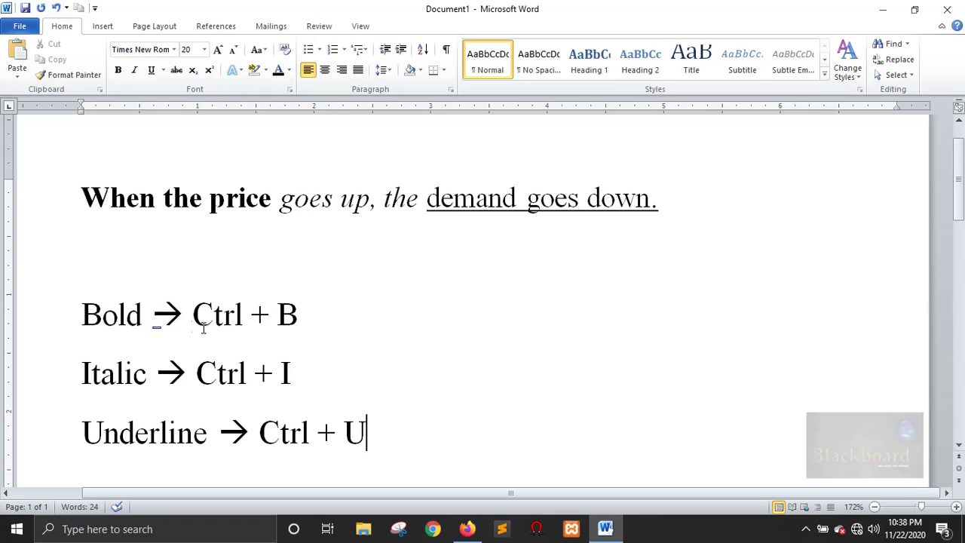
Apply bold and underline to the italic words "goes up, the" in the sentence.
drag(276, 210, 420, 206)
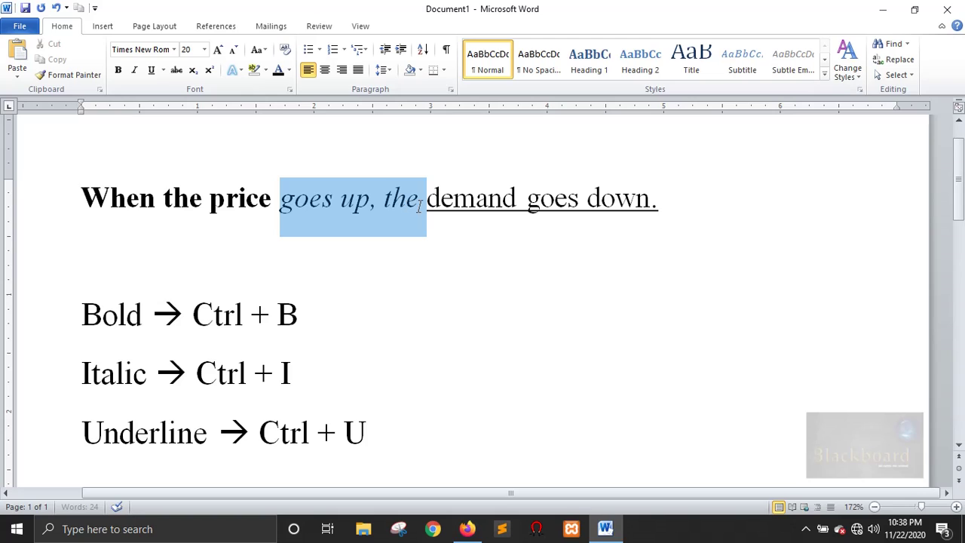
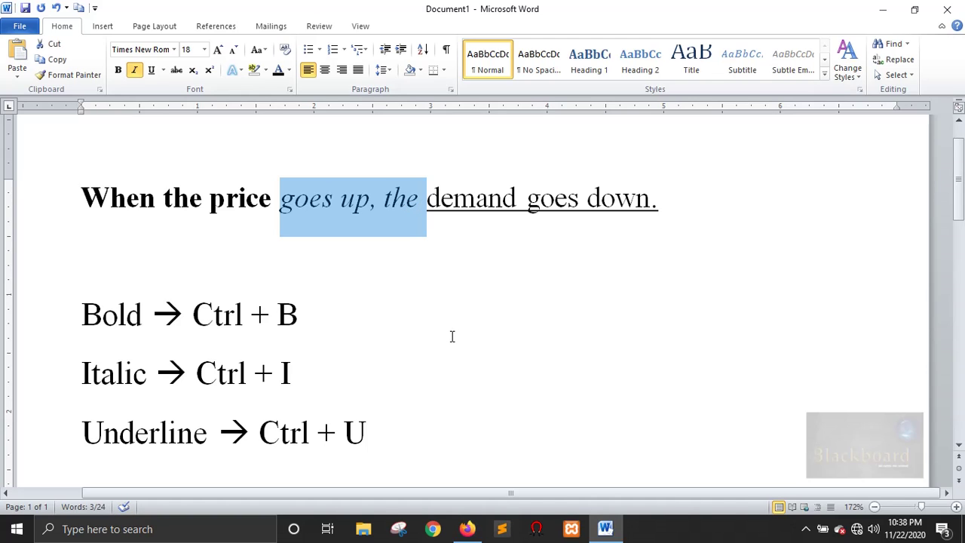
key(ctrl+b)
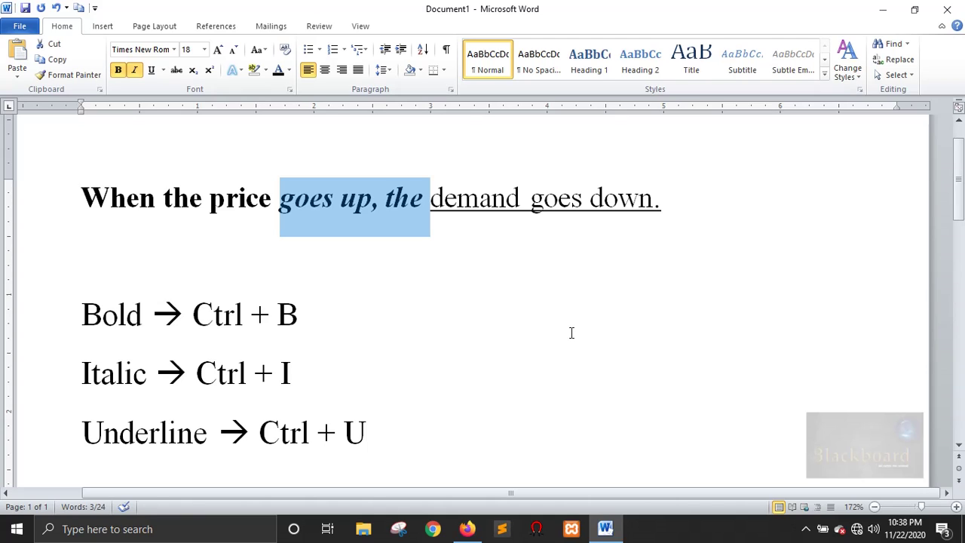
key(ctrl+u)
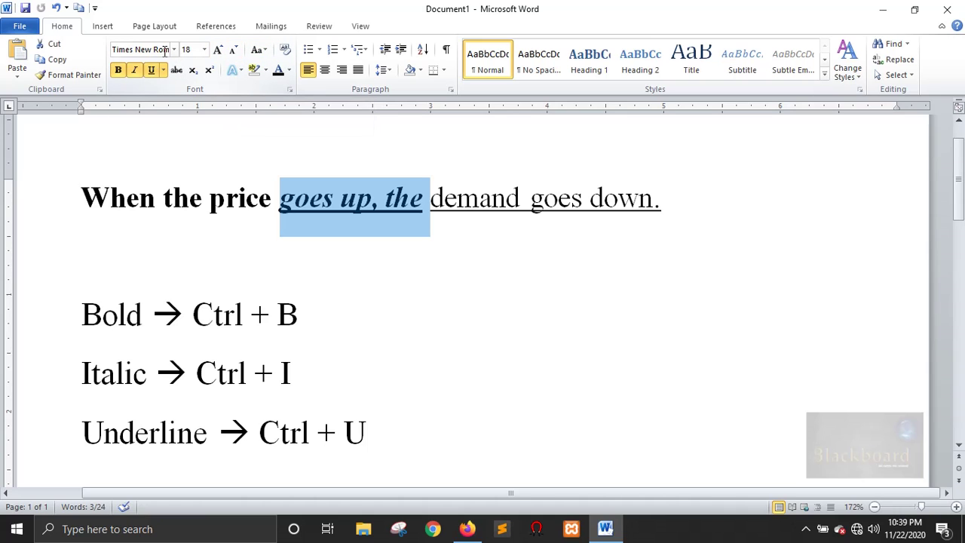
click(394, 271)
Change the underline color of "demand goes down." to the standard red.
scroll(390, 271, down, 1)
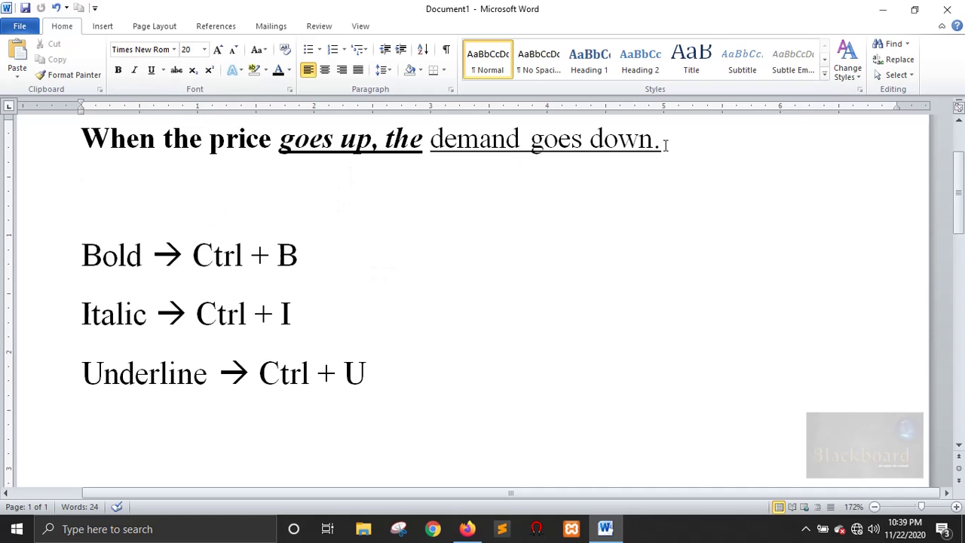
drag(666, 144, 484, 146)
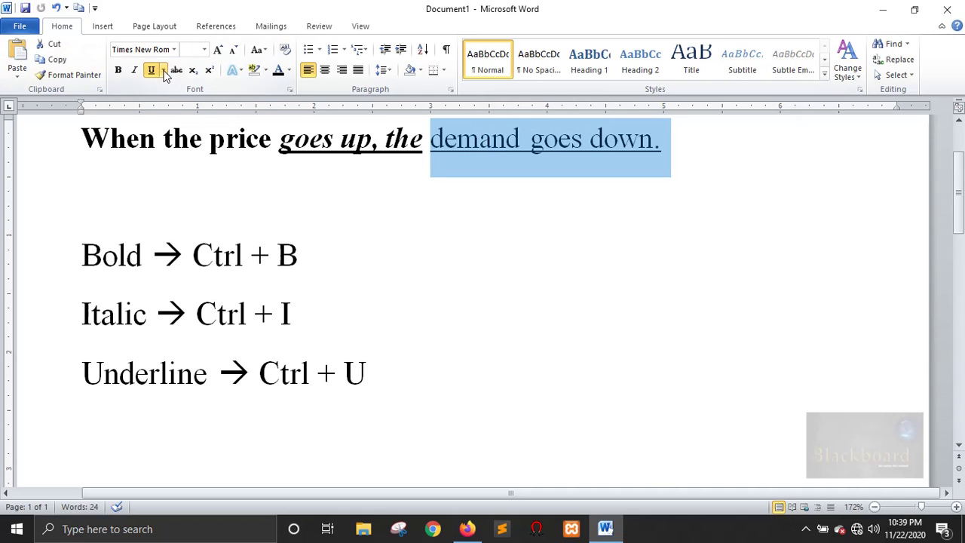
click(164, 70)
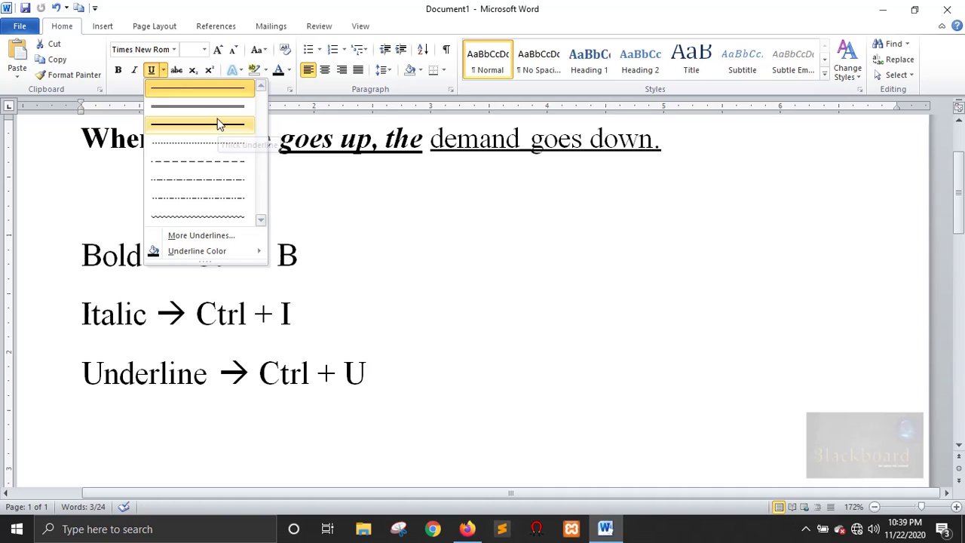
mouse_move(214, 260)
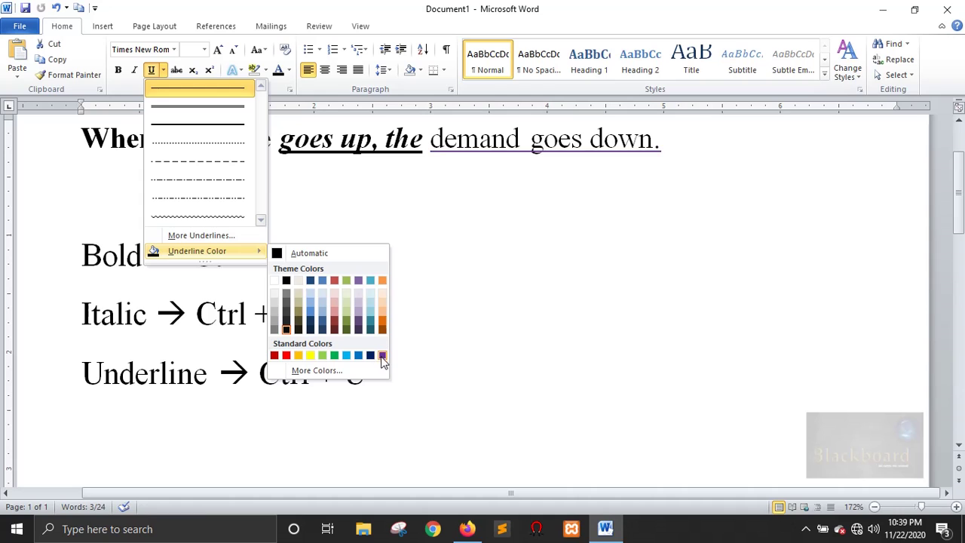
click(285, 363)
click(409, 206)
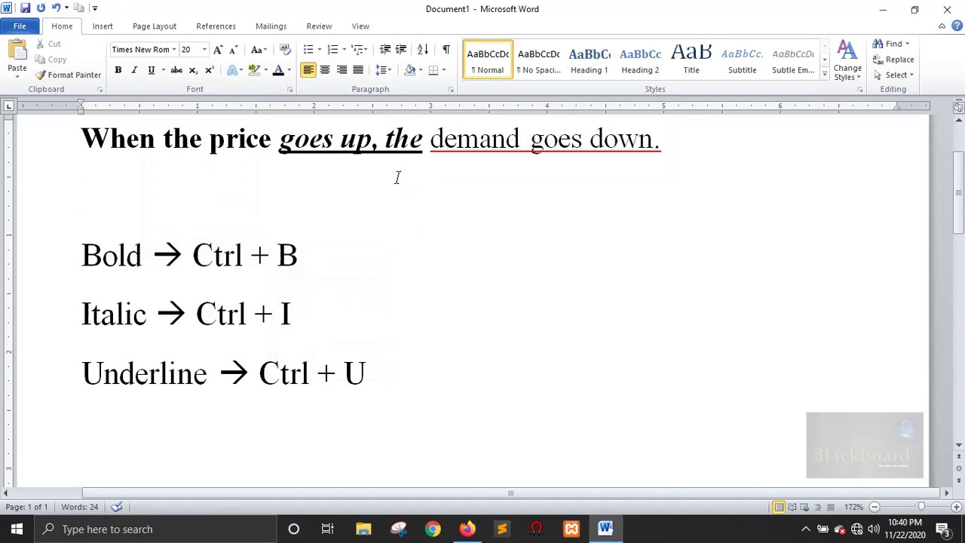
Set the underline style of "demand goes down." to the double wavy line in the Font dialog.
drag(667, 140, 431, 144)
scroll(670, 208, up, 1)
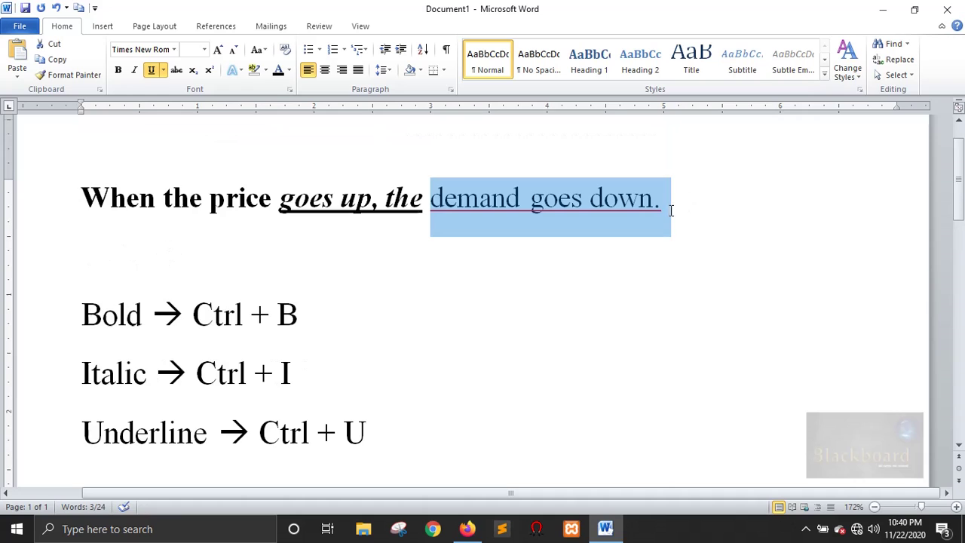
click(163, 70)
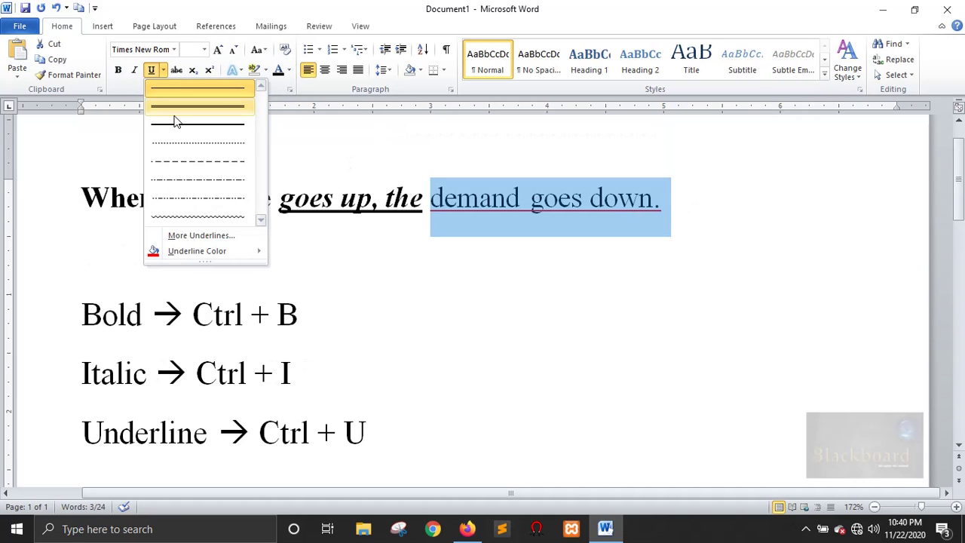
click(202, 236)
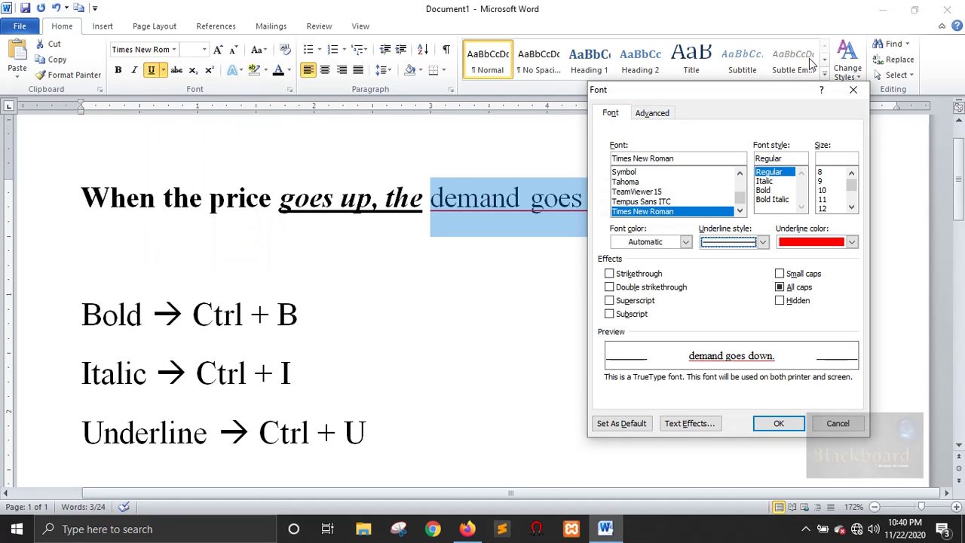
drag(766, 91, 326, 112)
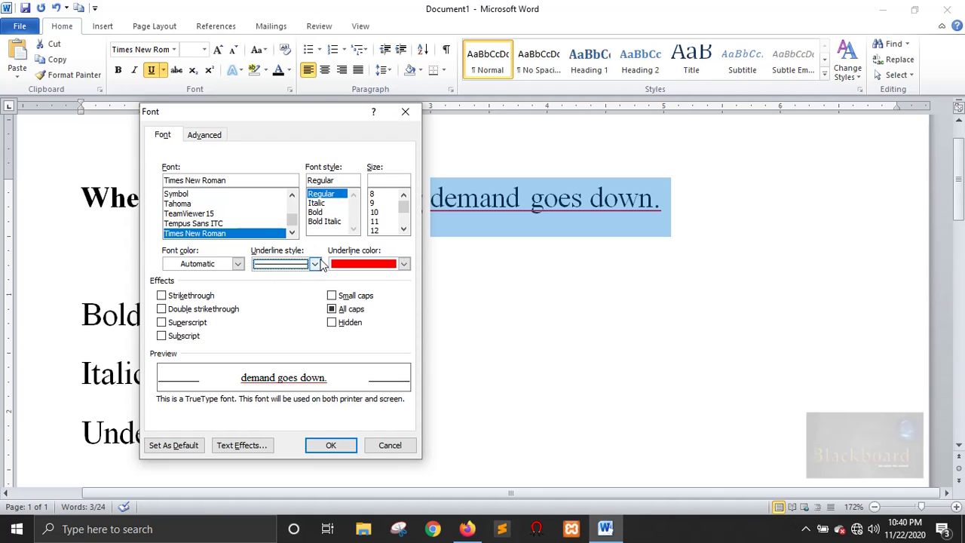
click(314, 268)
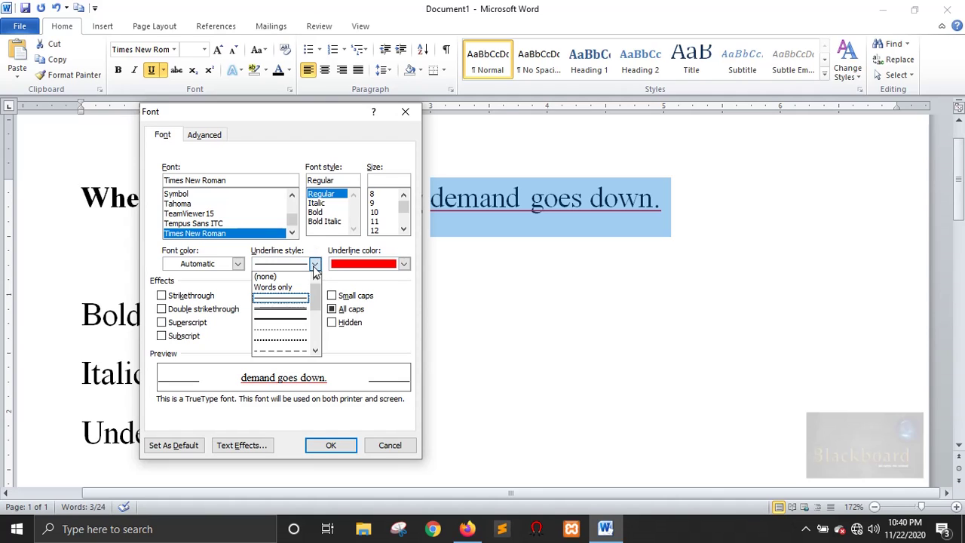
scroll(307, 332, down, 4)
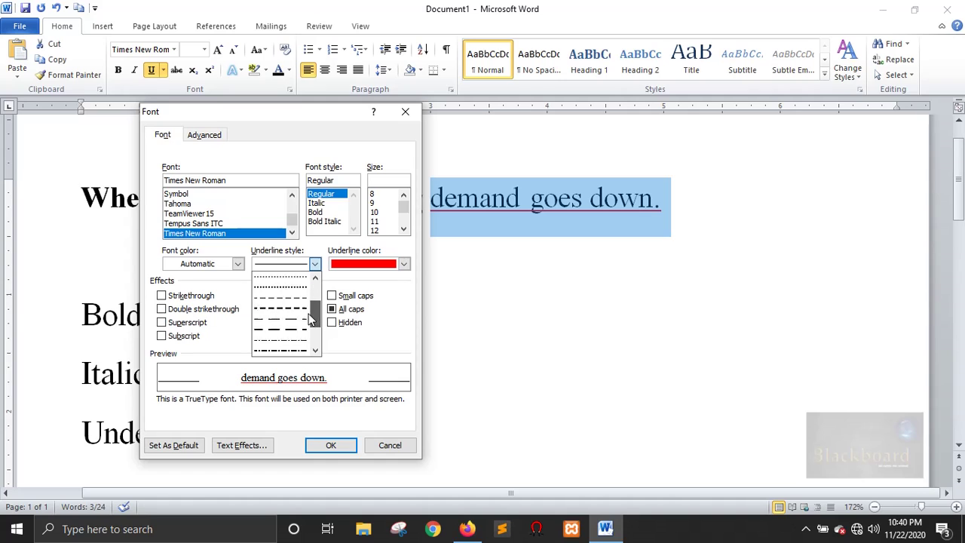
scroll(313, 302, up, 4)
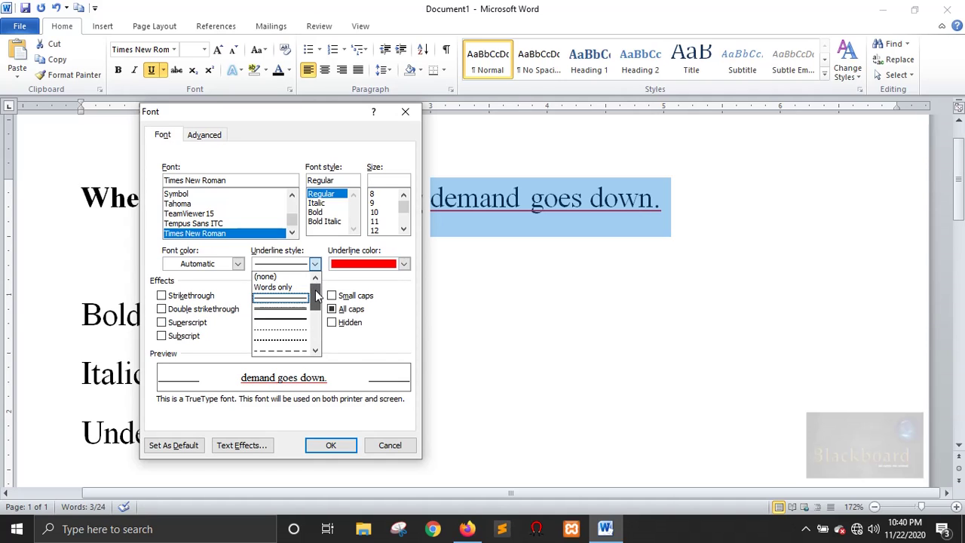
drag(316, 301, 315, 339)
click(299, 351)
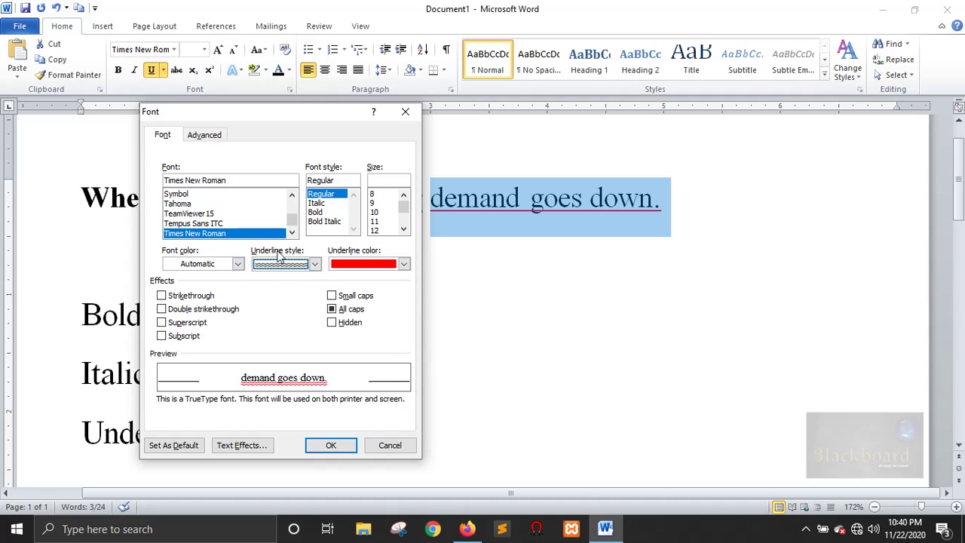
Set the underline color of "demand goes down." to the standard dark blue and apply the font settings.
click(403, 264)
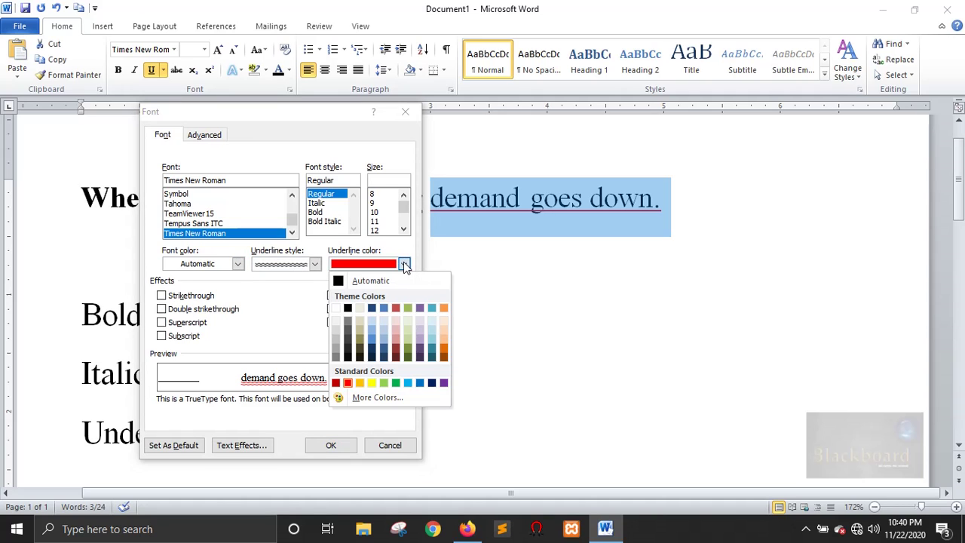
click(431, 383)
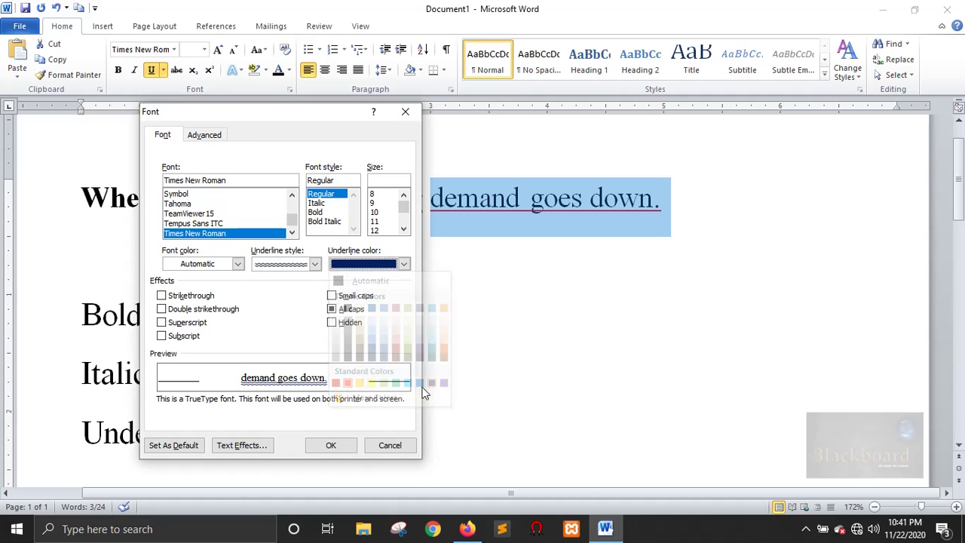
click(330, 446)
click(583, 302)
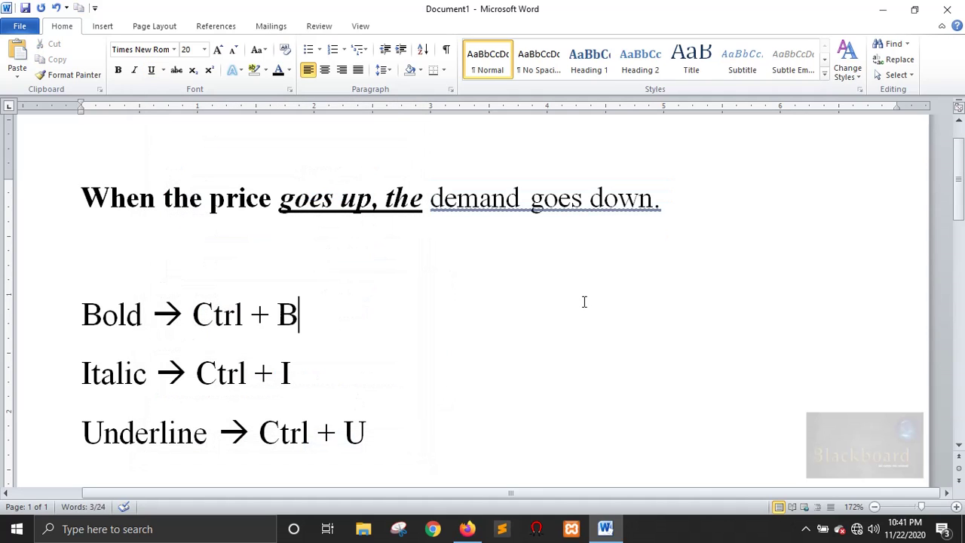
drag(662, 213, 479, 212)
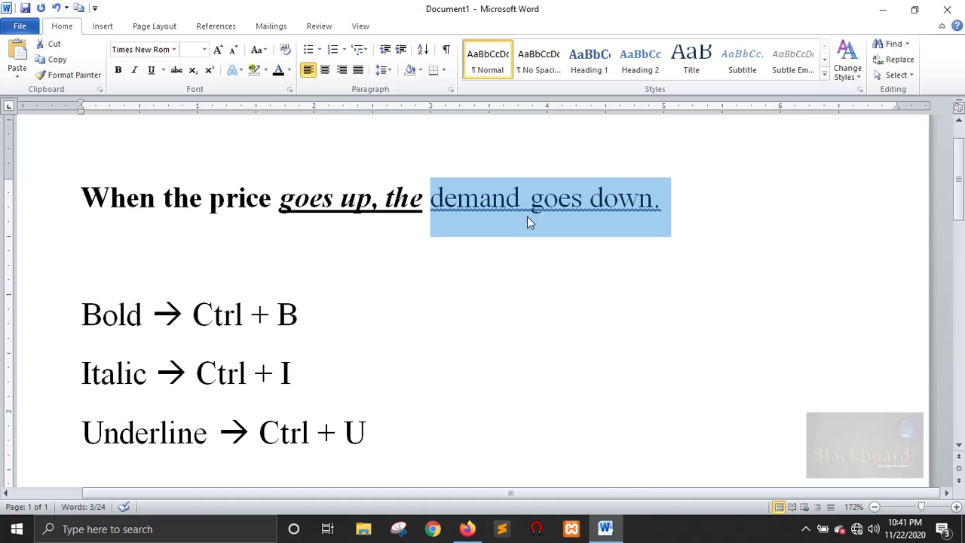
click(662, 200)
drag(678, 201, 452, 202)
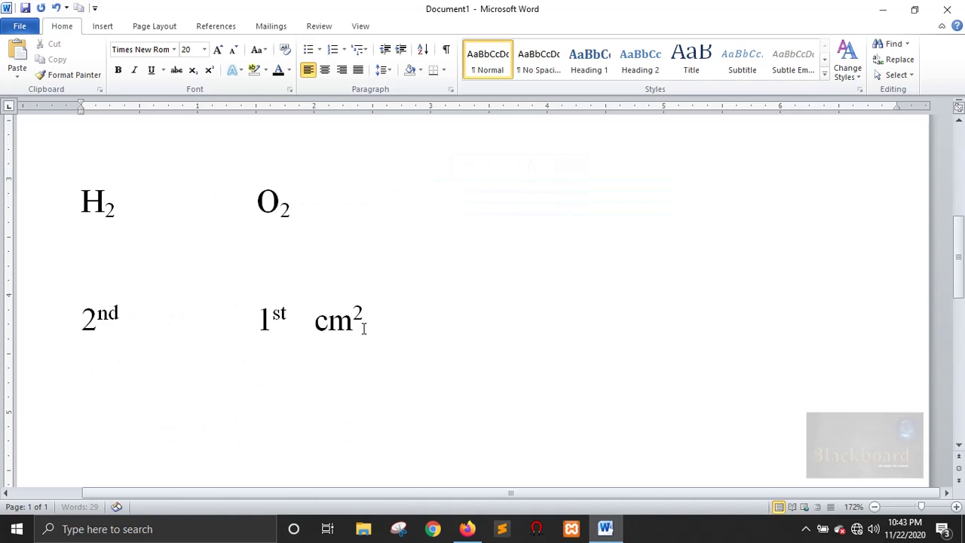
Shift the "cm²" sample two tab stops further away from "1st" on its line.
key(Tab)
key(Tab)
key(End)
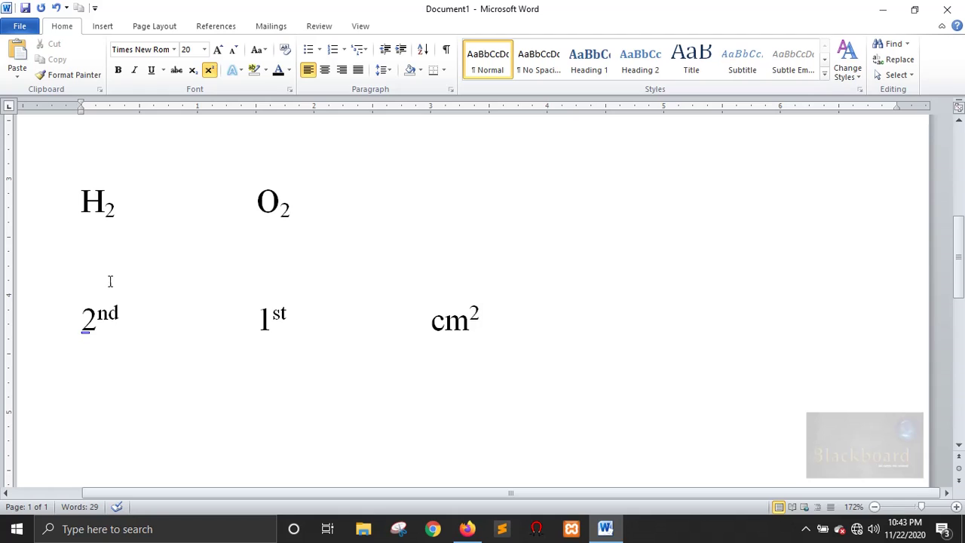
click(109, 215)
drag(109, 215, 115, 216)
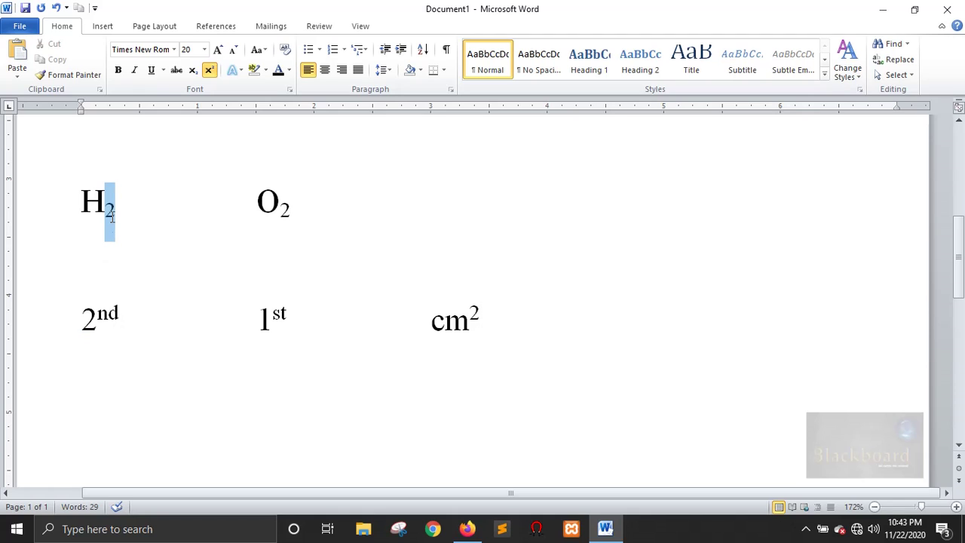
drag(127, 308, 100, 313)
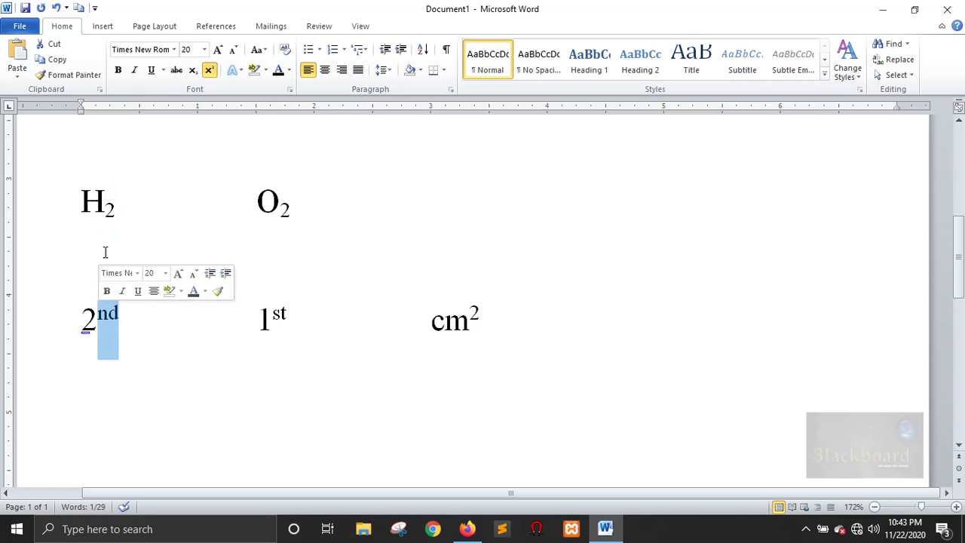
drag(108, 212, 115, 213)
Remove the superscript formatting from "nd" in the "2nd" sample.
drag(122, 307, 98, 332)
click(106, 212)
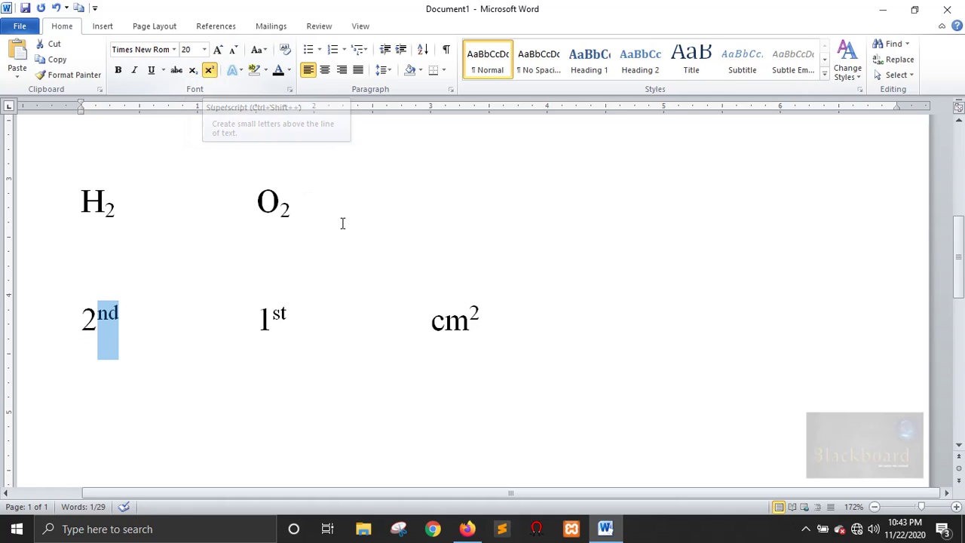
key(ctrl+shift+equal)
scroll(393, 271, up, 1)
click(88, 375)
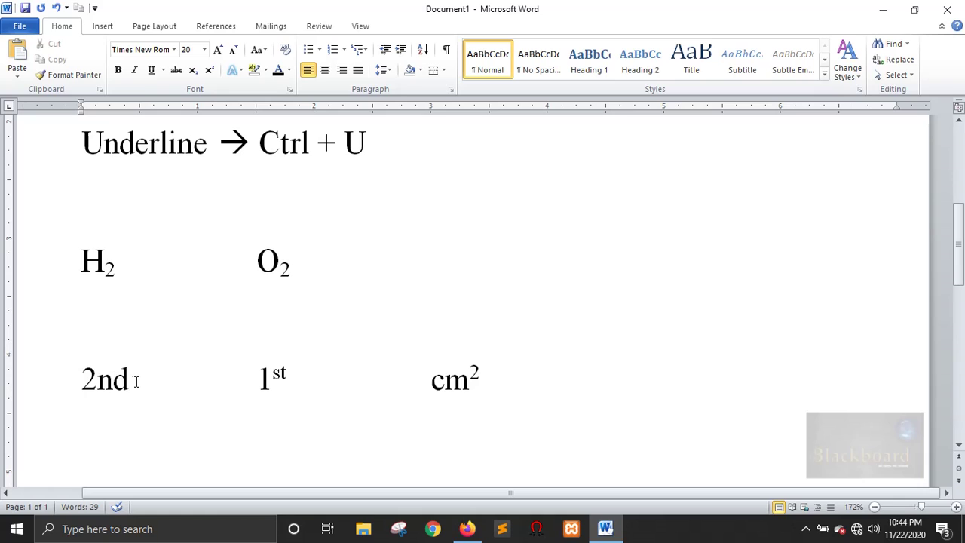
Apply superscript to the letters "nd" in the "2nd" sample.
click(132, 381)
drag(131, 381, 85, 382)
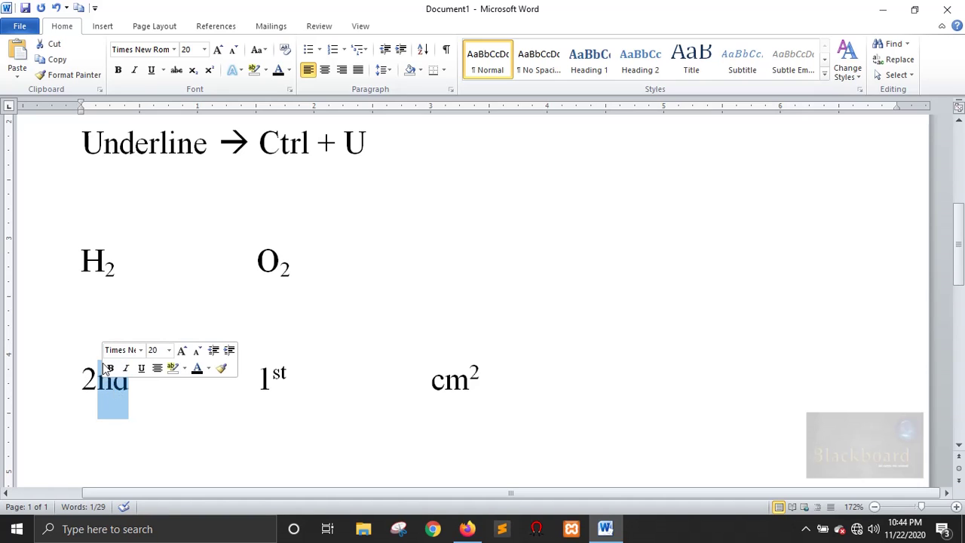
drag(142, 383, 101, 381)
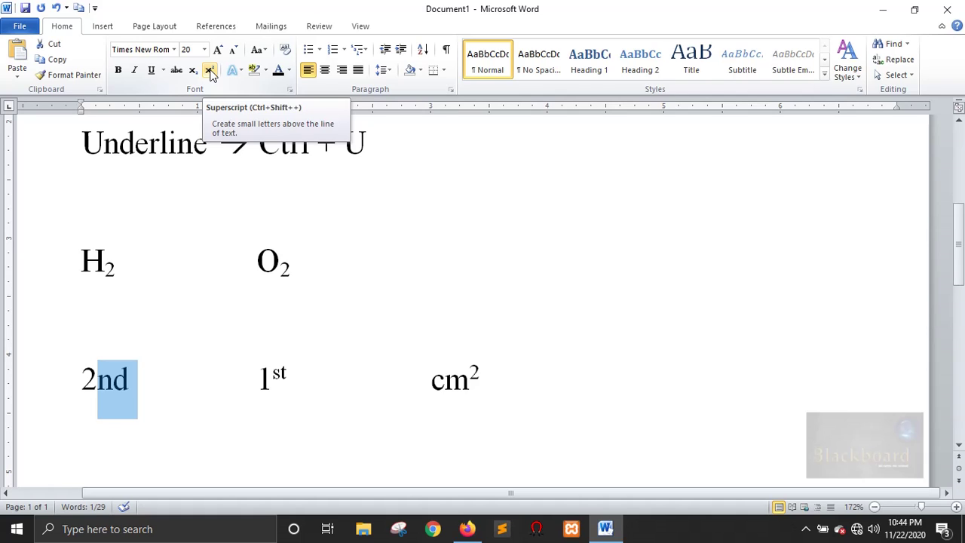
click(210, 72)
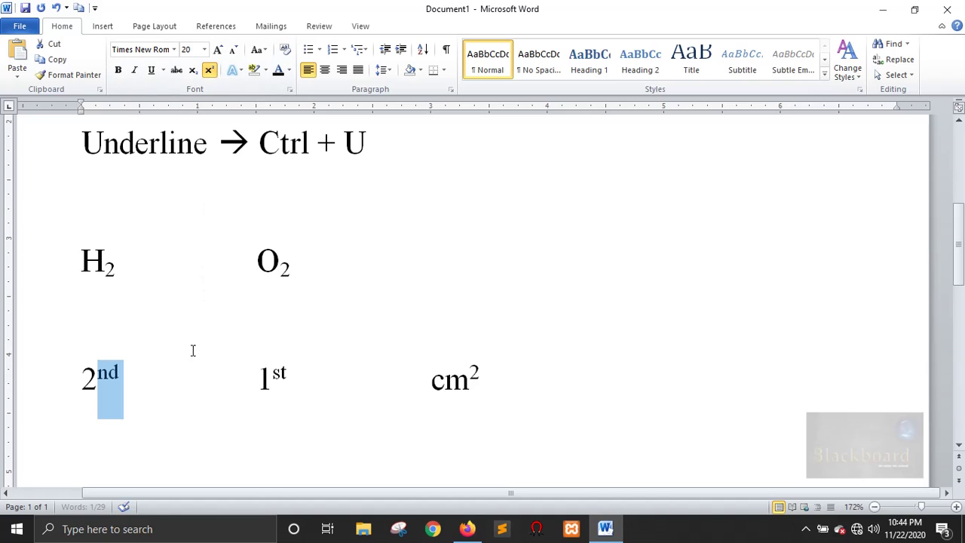
click(116, 403)
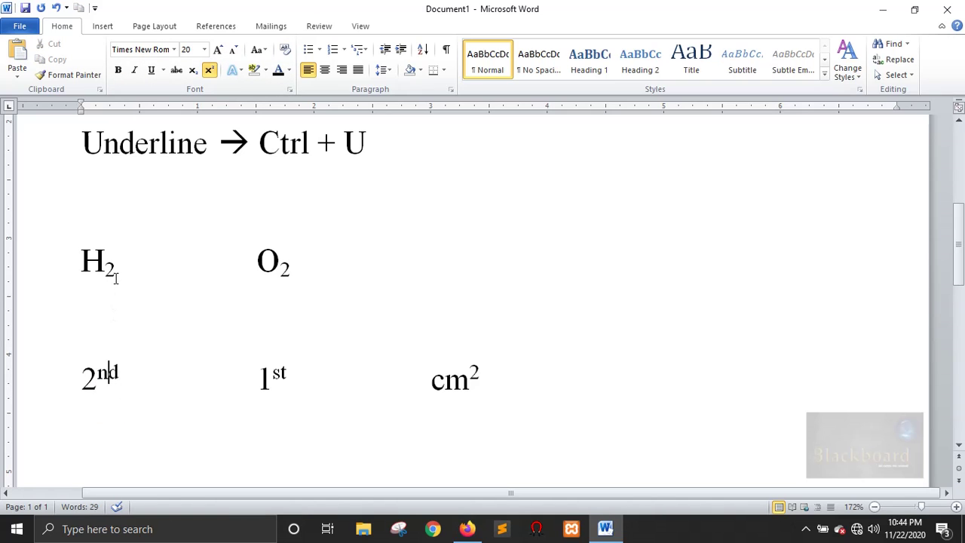
Remove the subscript from the 2 in the "H2" sample and apply it again.
drag(117, 265, 107, 261)
key(ctrl+equal)
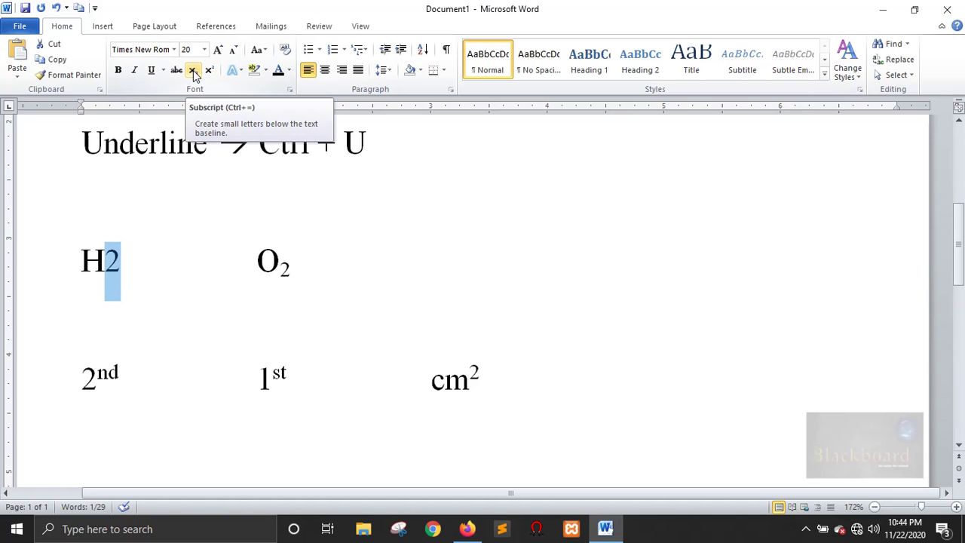
click(194, 73)
click(179, 274)
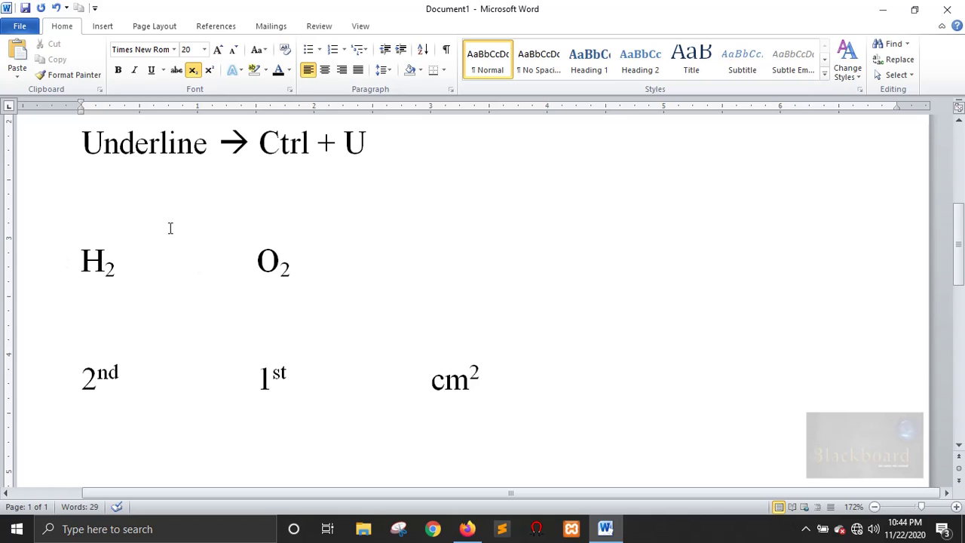
Below the samples, add the shortcut notes "Subscript → Ctrl + =" and "Superscript → Ctrl + Shift + +" on separate lines.
scroll(400, 226, down, 2)
click(247, 370)
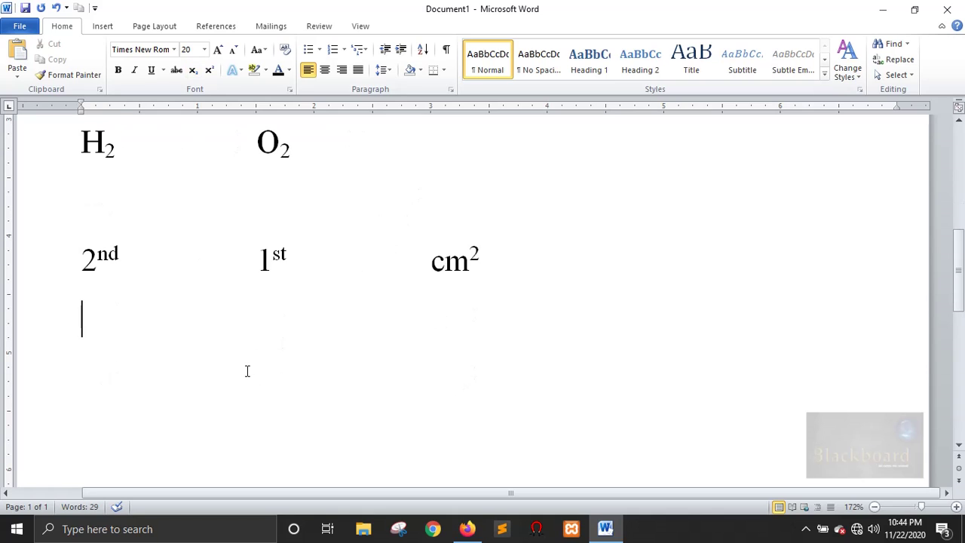
key(Return)
text(Subscript	→	Ctrl + = Superscript	→	Ctrl + Shift + +)
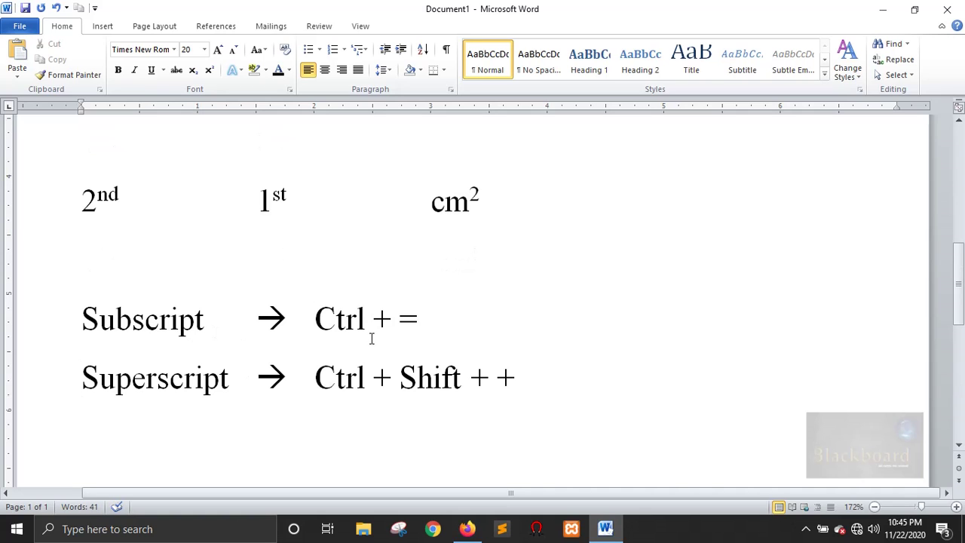
Review the key combinations in the Subscript and Superscript shortcut notes.
key(End)
key(shift+Left)
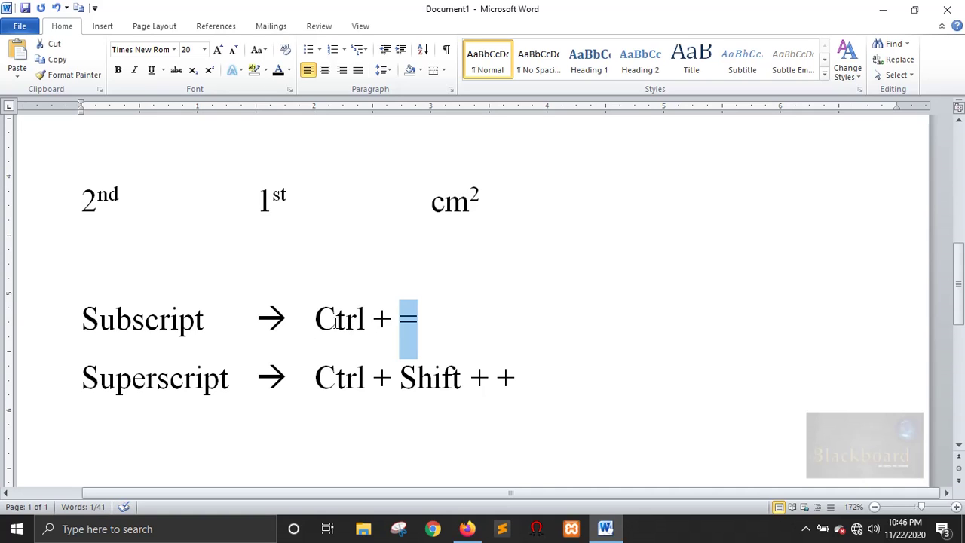
click(489, 323)
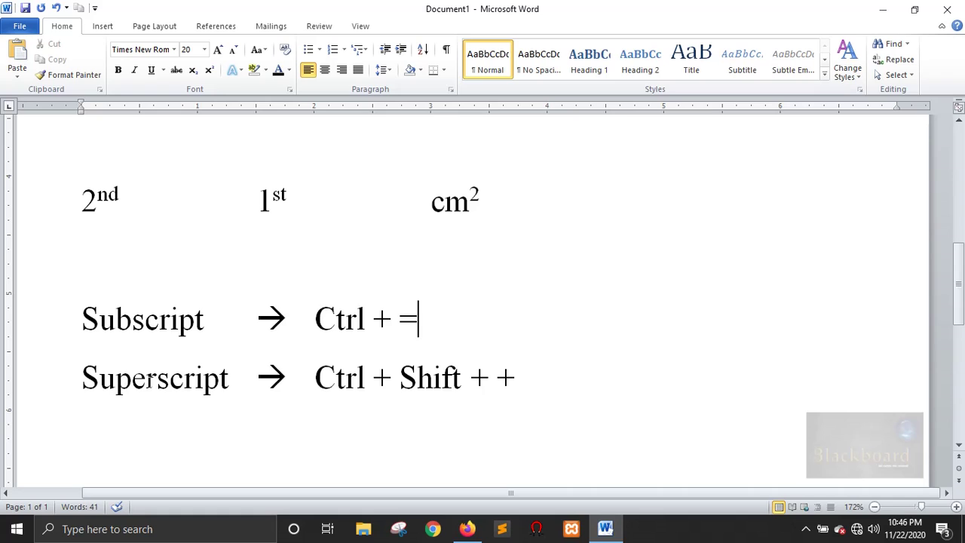
click(337, 381)
click(432, 383)
drag(499, 380, 500, 380)
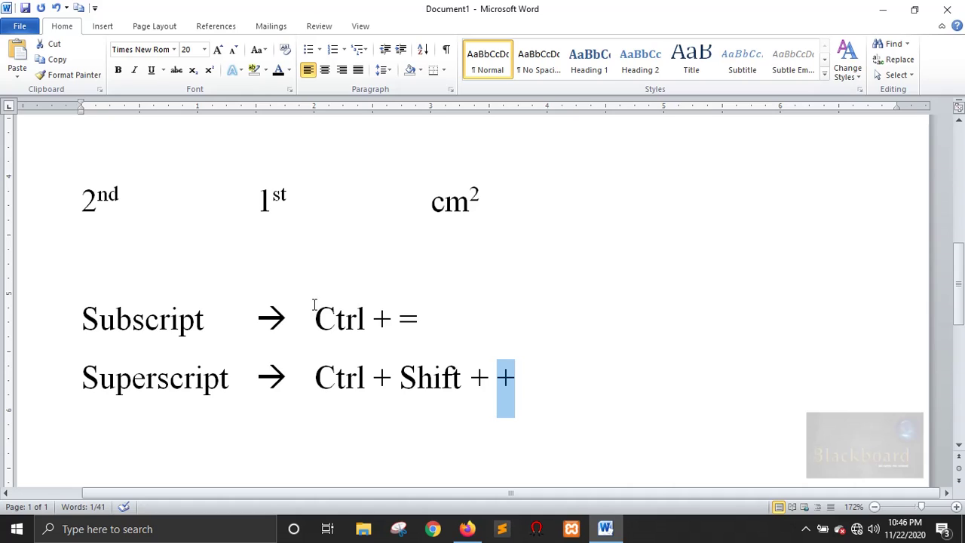
click(162, 328)
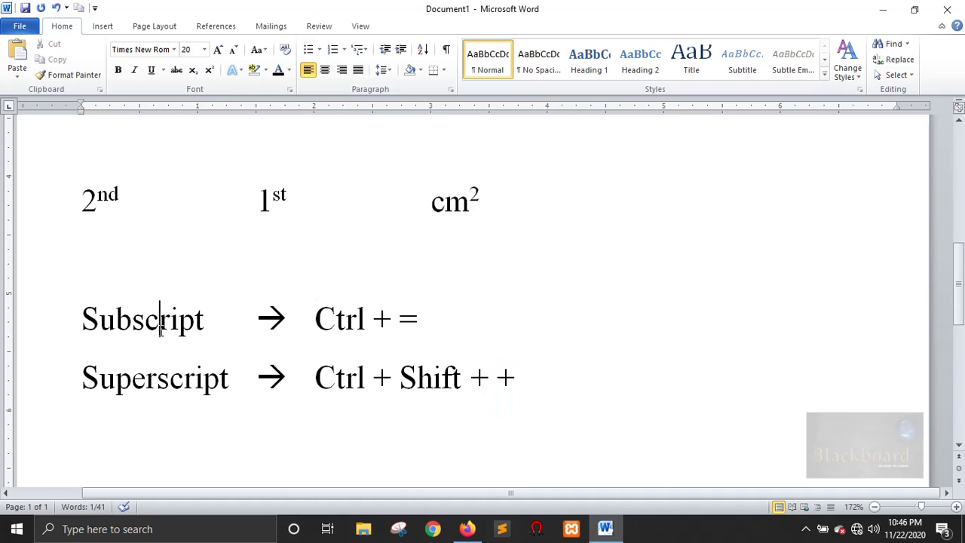
click(181, 383)
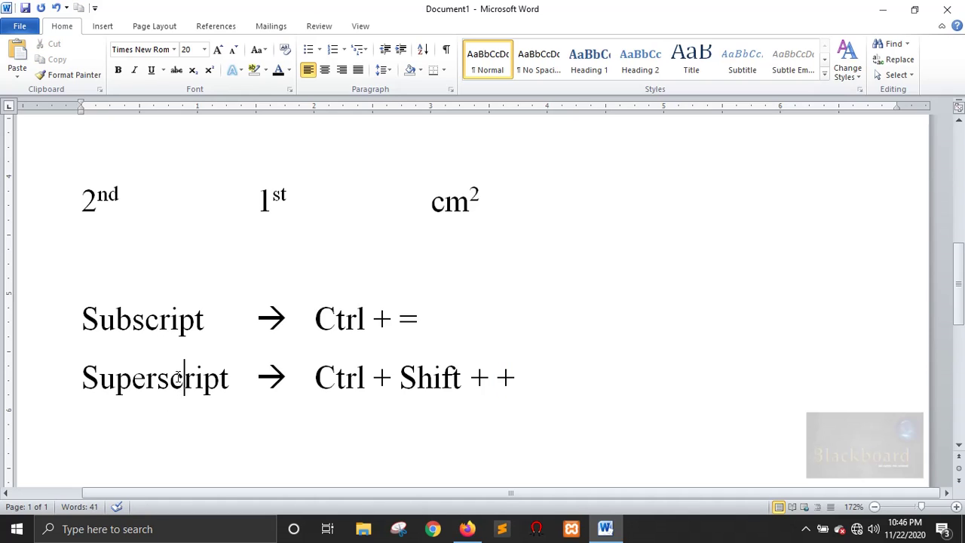
Open the Font dialog at the end of the Superscript note and move it clear of the note labels.
click(567, 376)
key(ctrl+d)
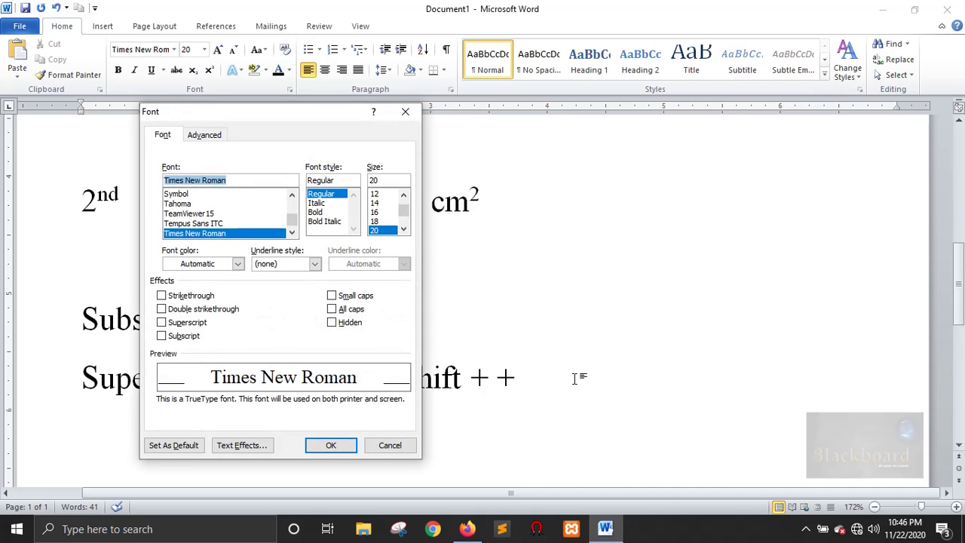
drag(337, 120, 561, 74)
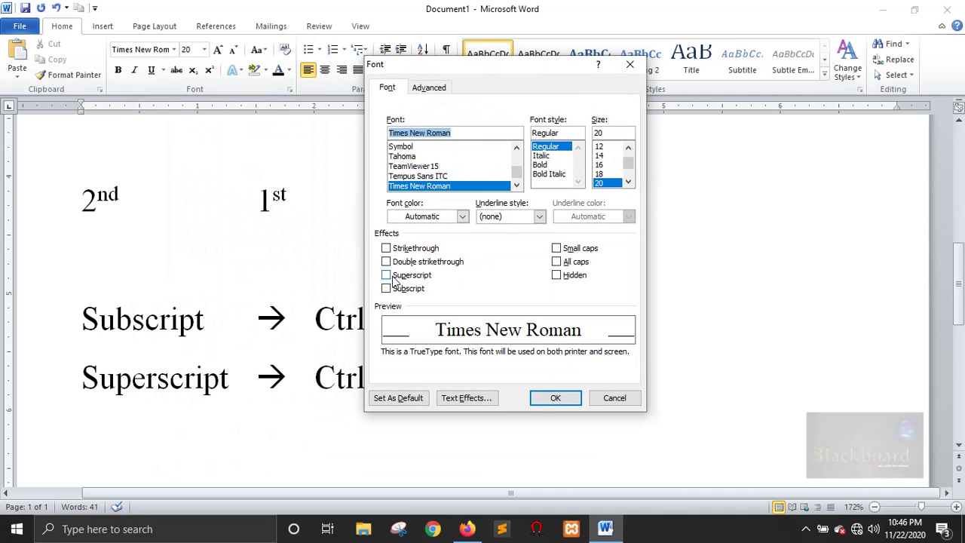